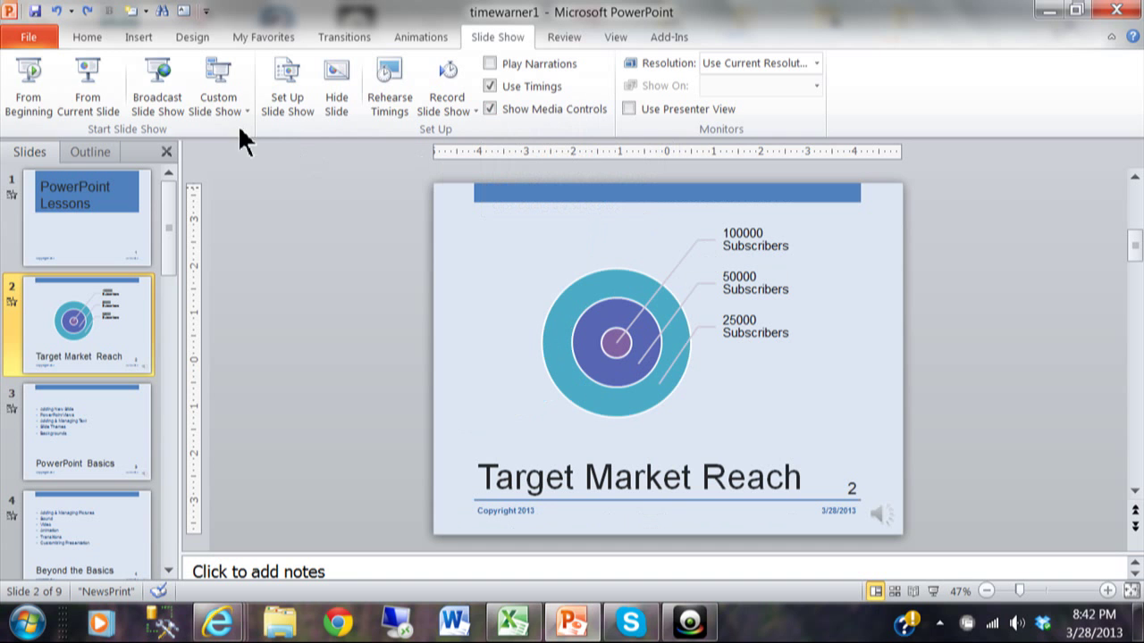
Insert a small rectangle on slide 2 and drag it to the upper-right corner.
click(140, 37)
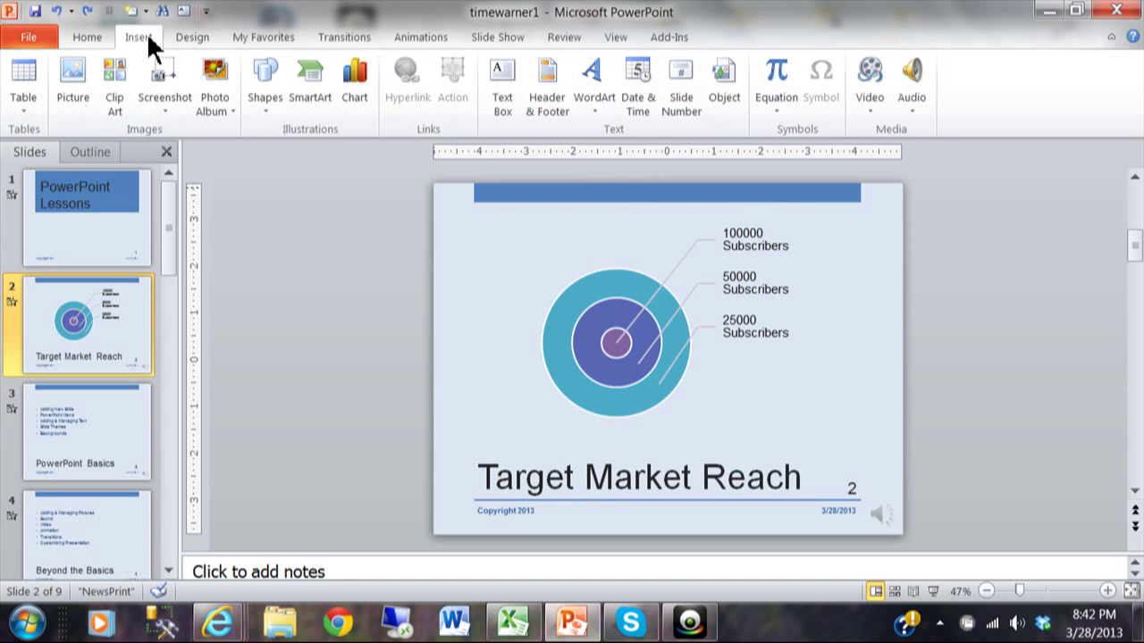
click(264, 95)
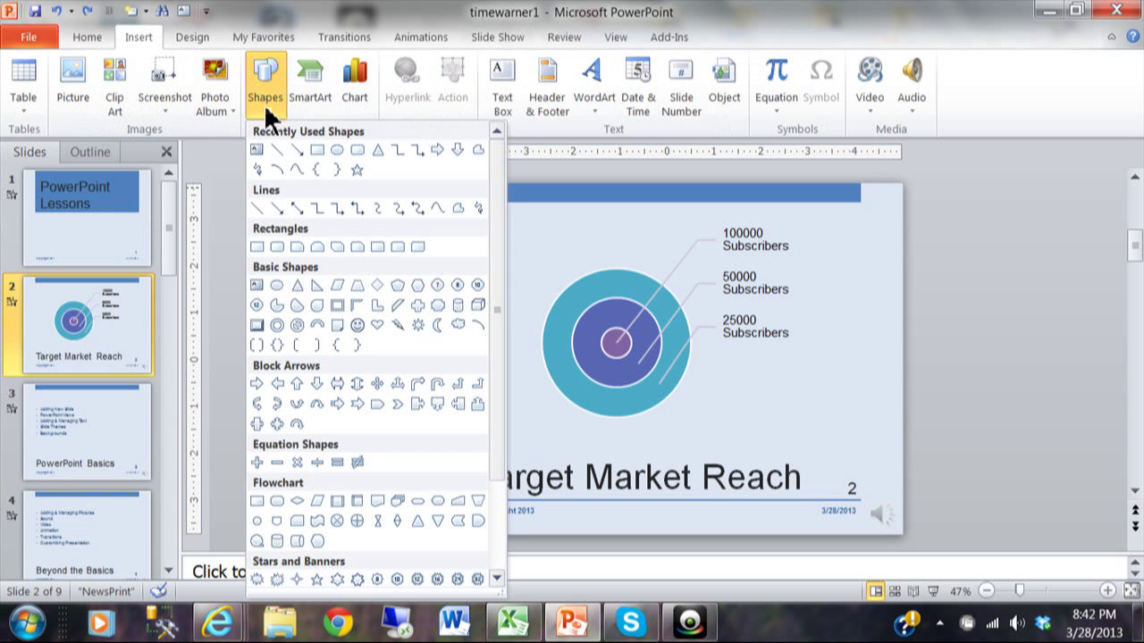
click(256, 247)
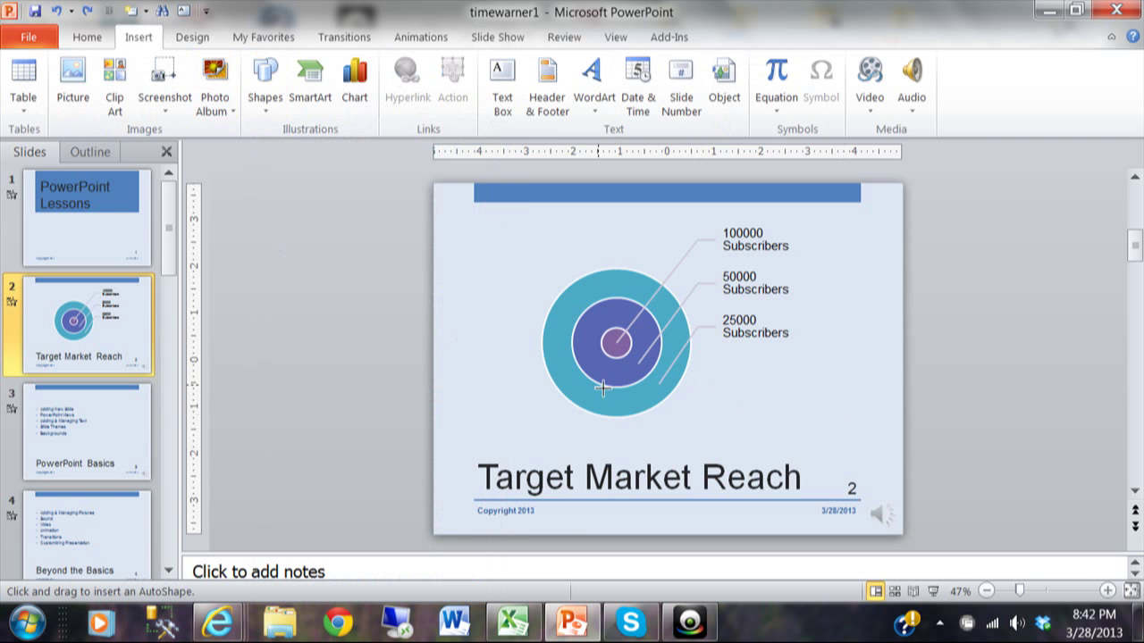
click(881, 281)
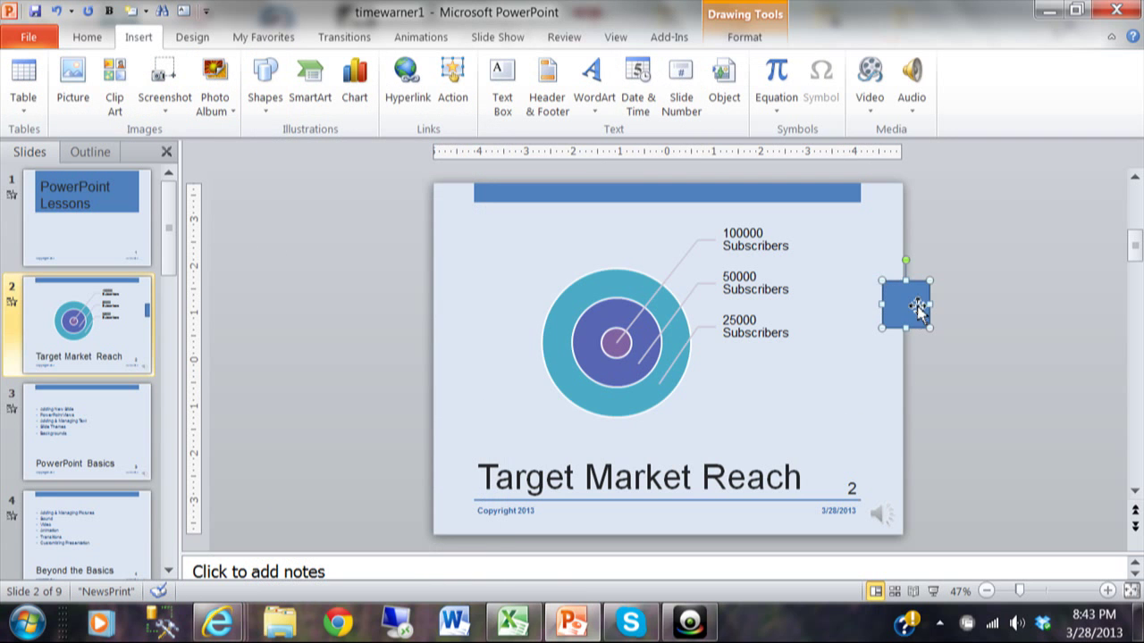
drag(916, 306, 892, 274)
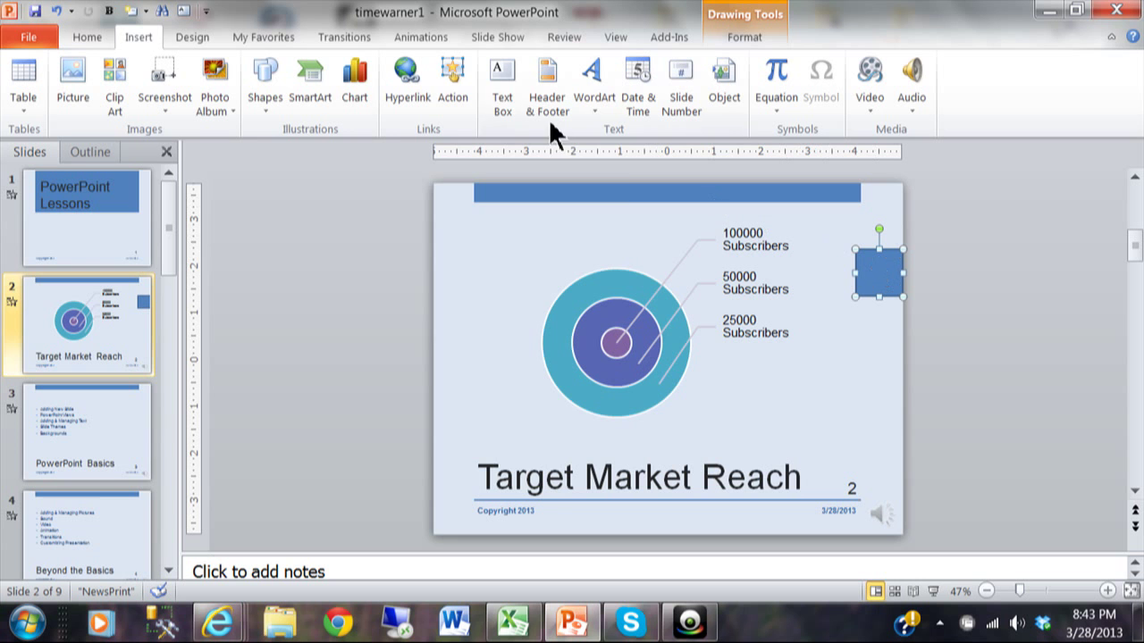
Open Action Settings for the rectangle and set Hyperlink to, keeping Next Slide.
click(449, 91)
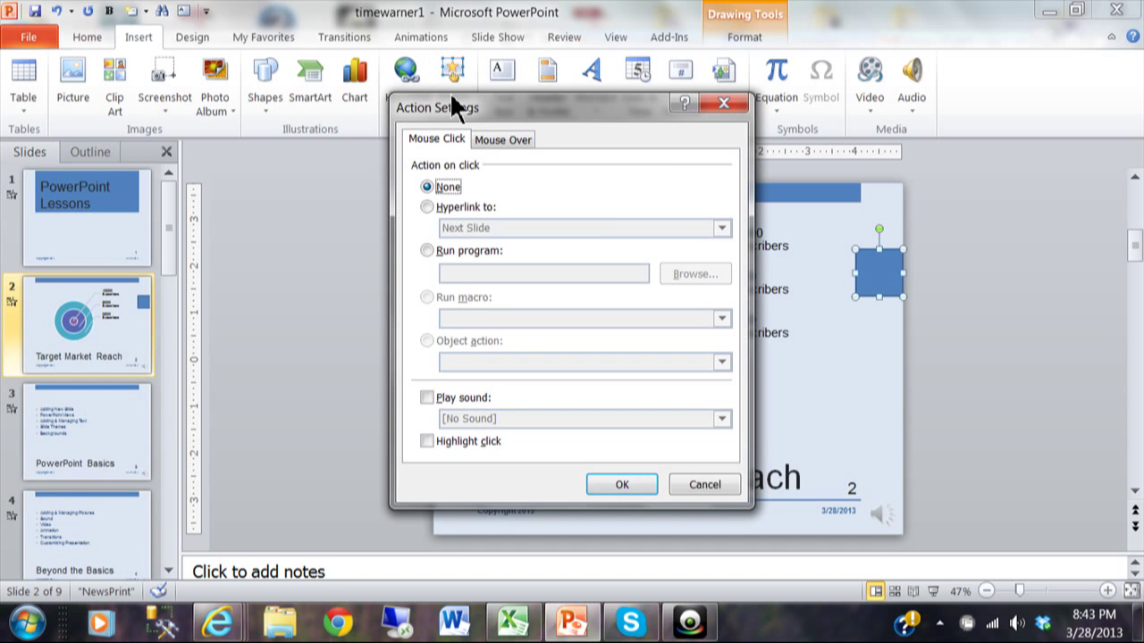
click(427, 207)
click(722, 229)
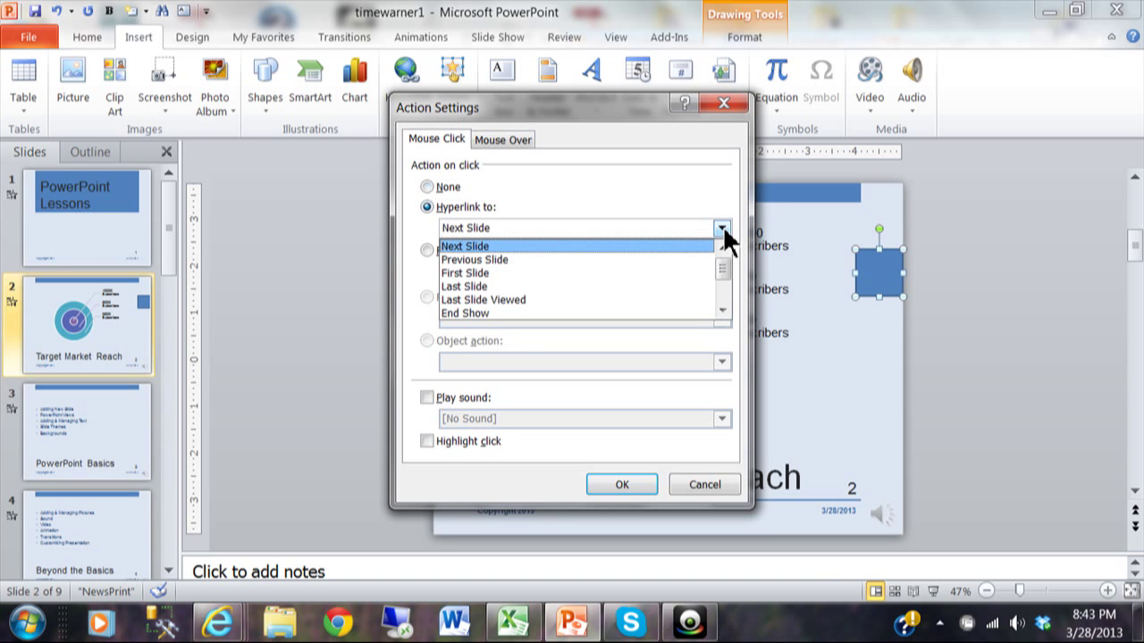
drag(724, 260, 723, 283)
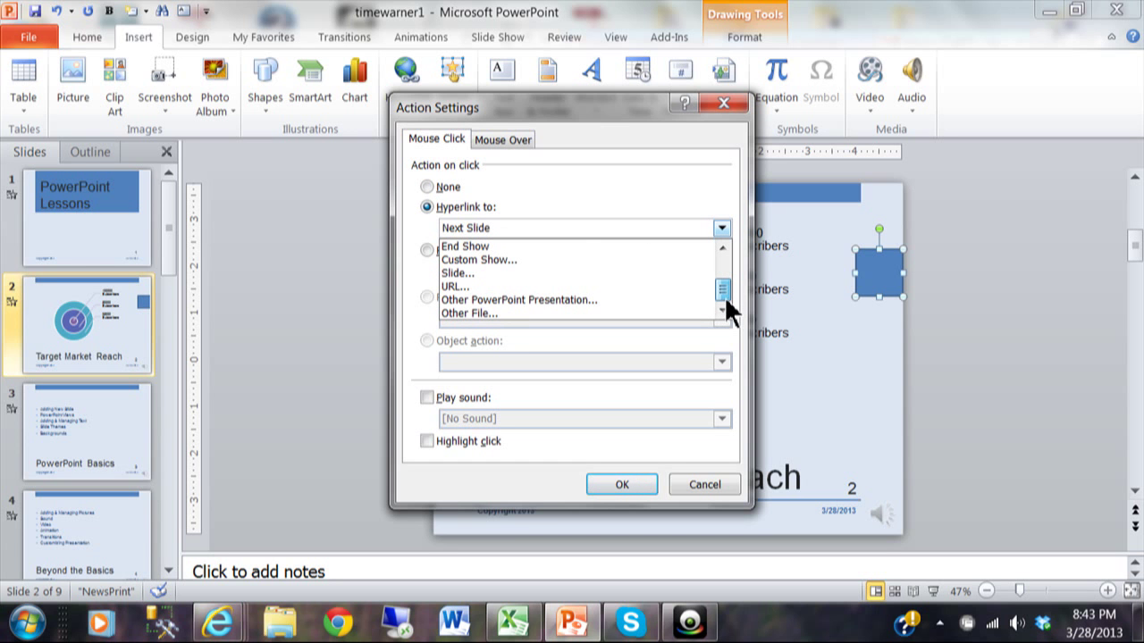
drag(724, 296, 723, 251)
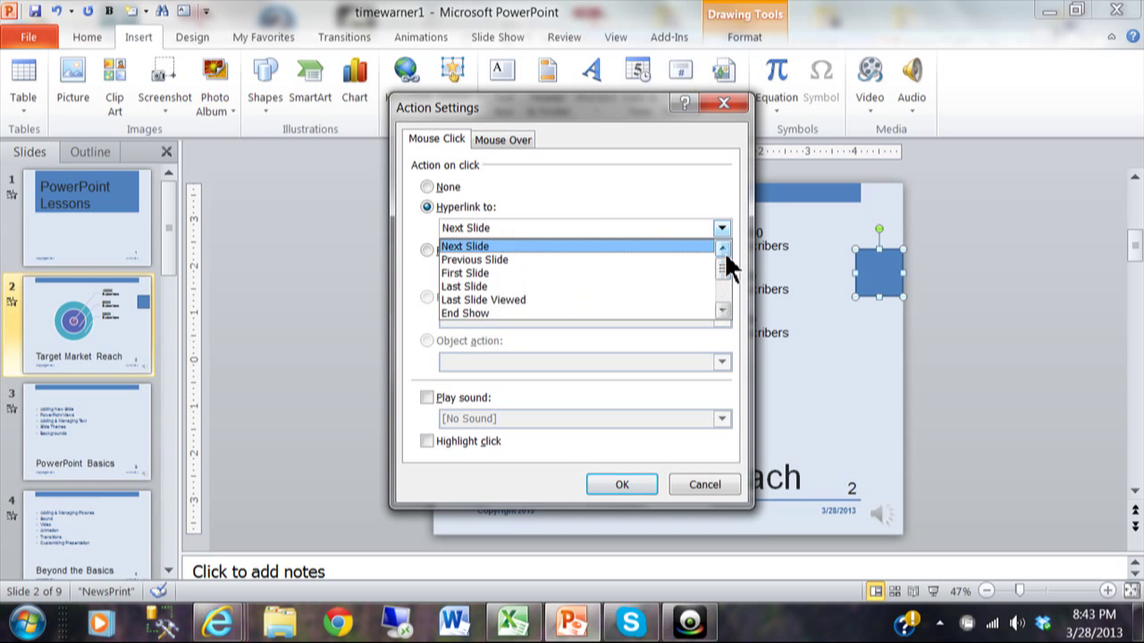
click(690, 177)
Try Run program and Play sound, then return to Hyperlink with highlight and sound off.
click(428, 251)
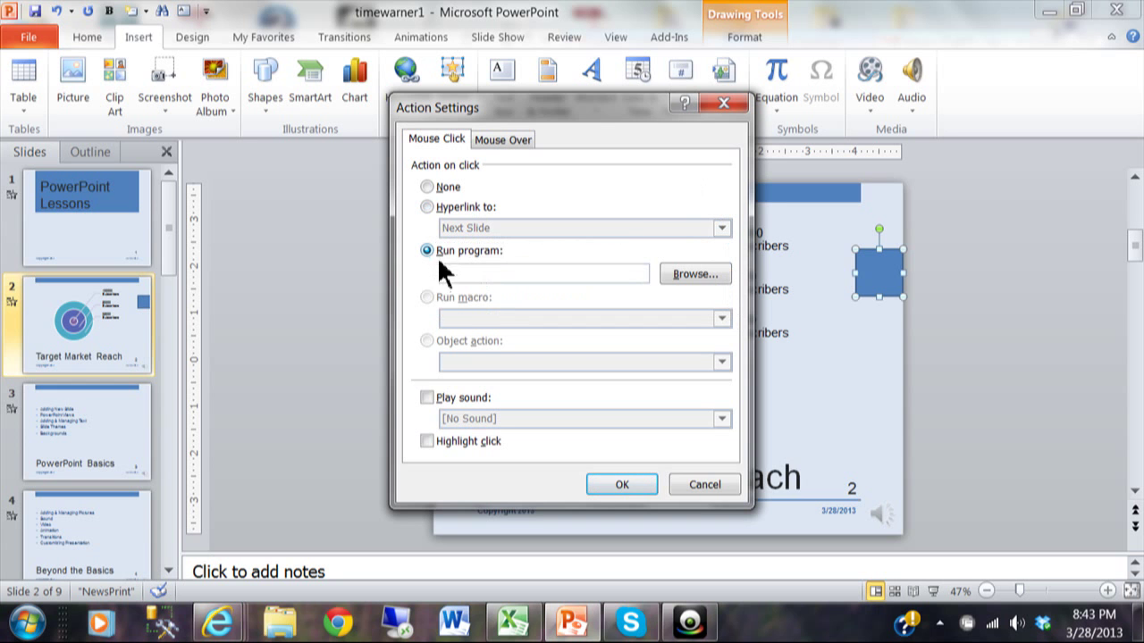
click(427, 398)
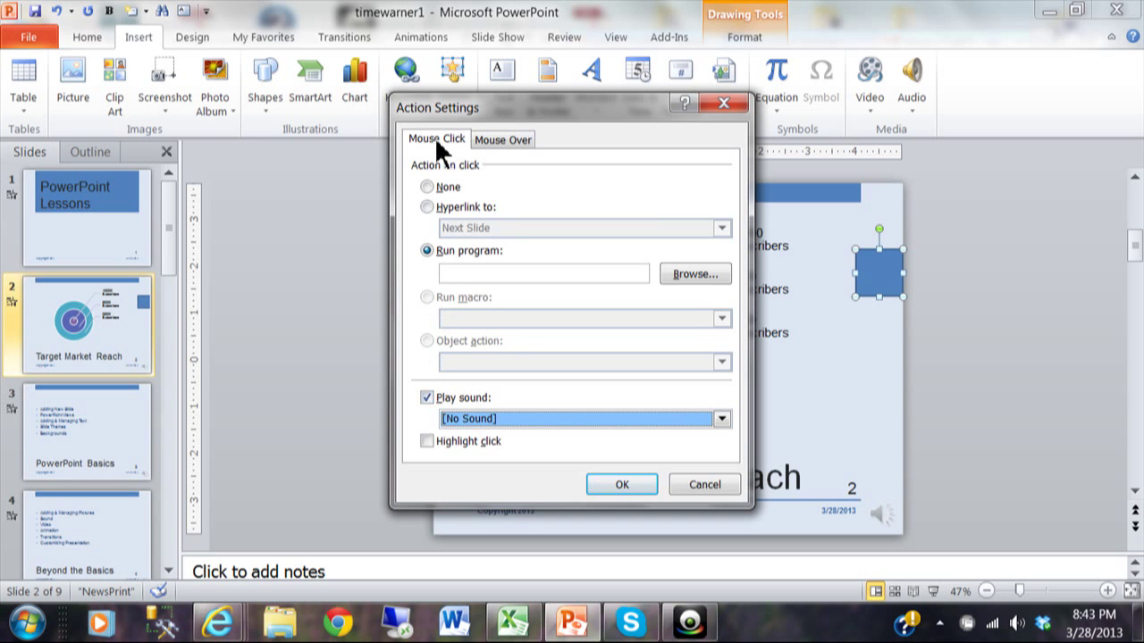
click(427, 207)
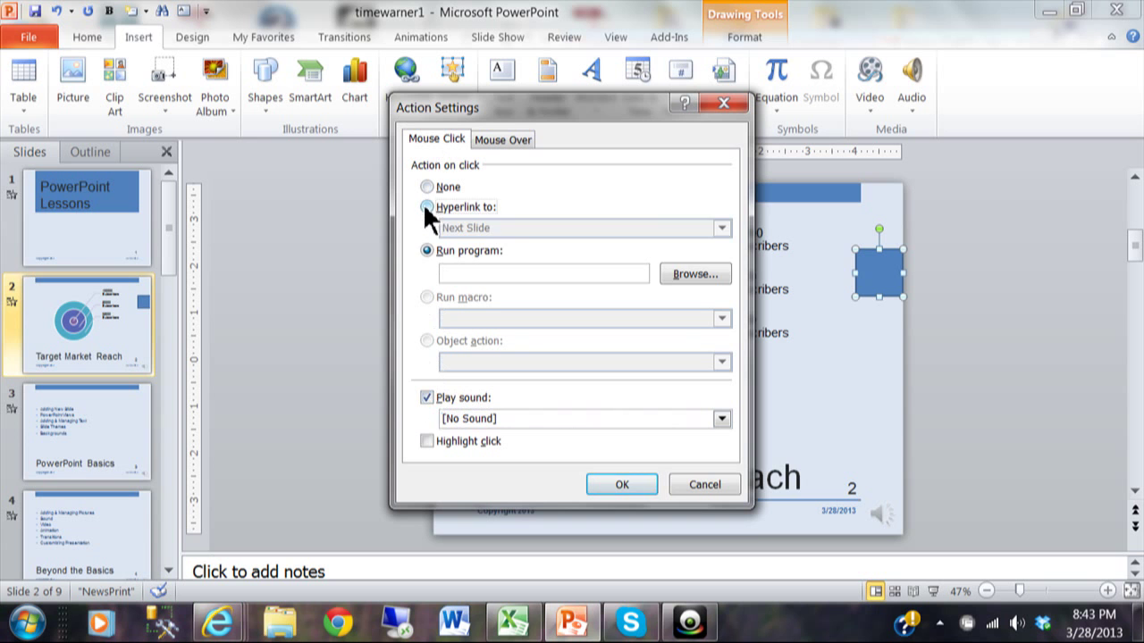
click(430, 445)
click(429, 441)
click(427, 398)
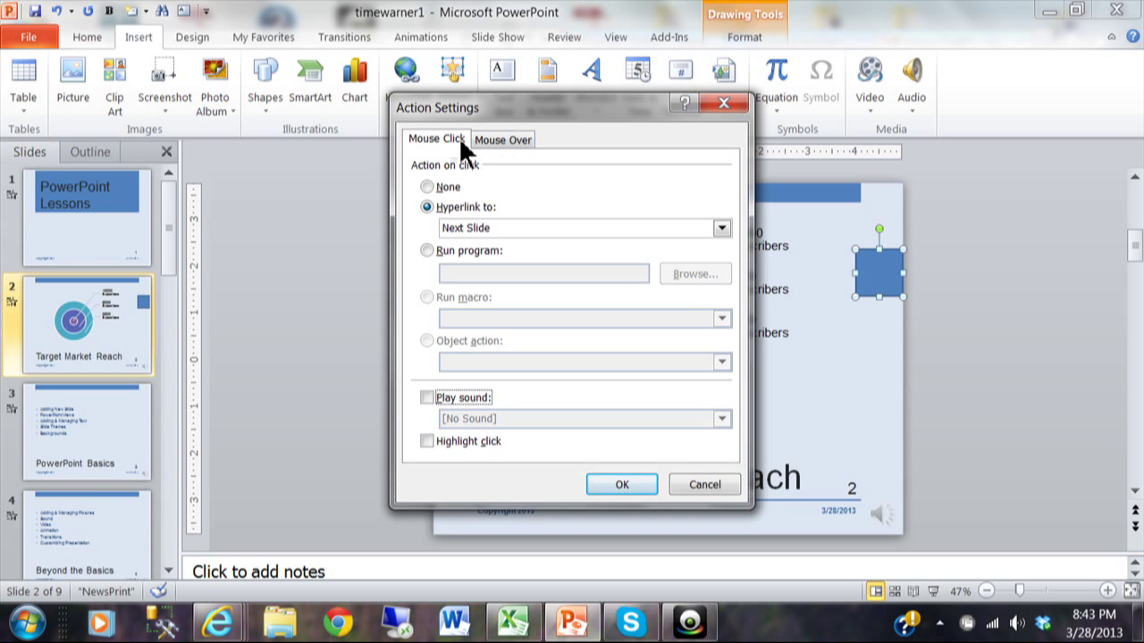
Compare the Mouse Over tab, ending on the Mouse Click tab.
click(493, 143)
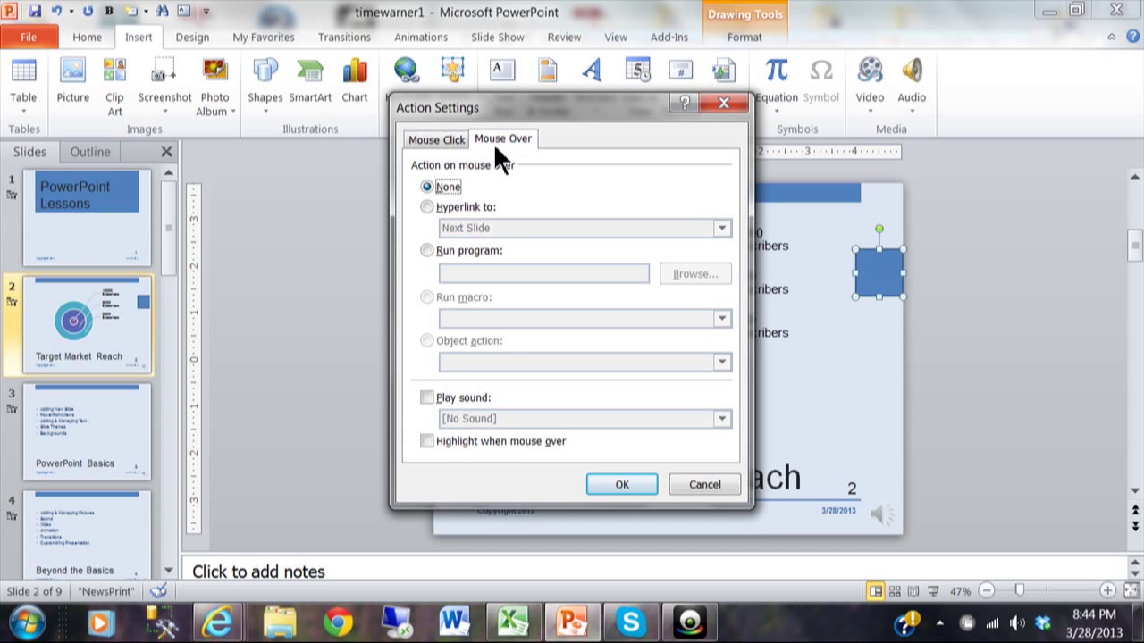
click(439, 139)
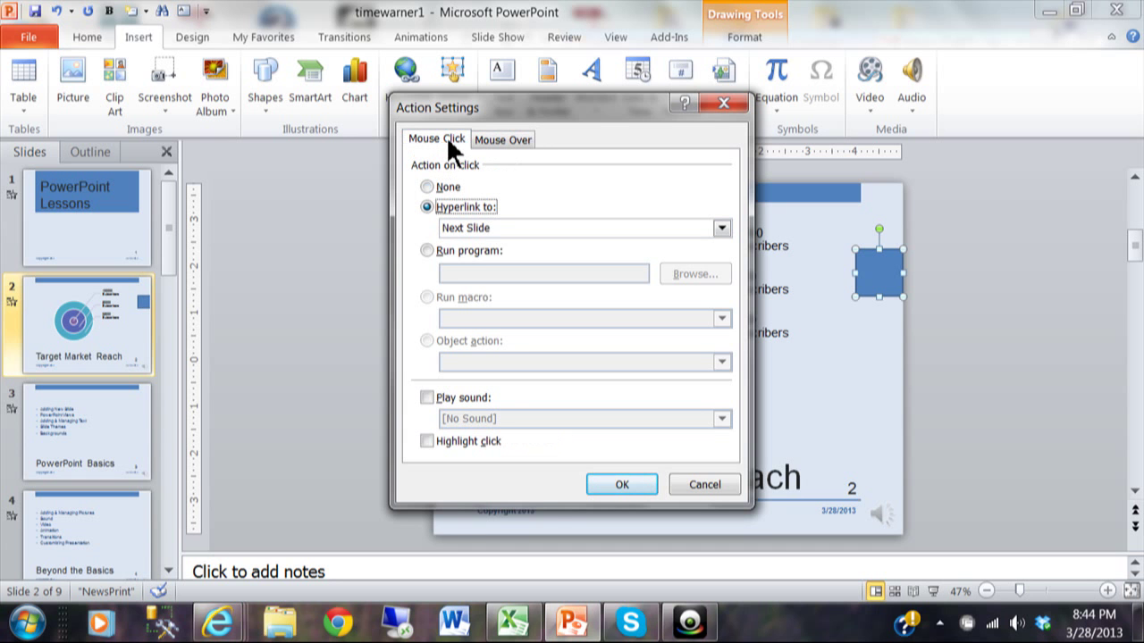
click(497, 141)
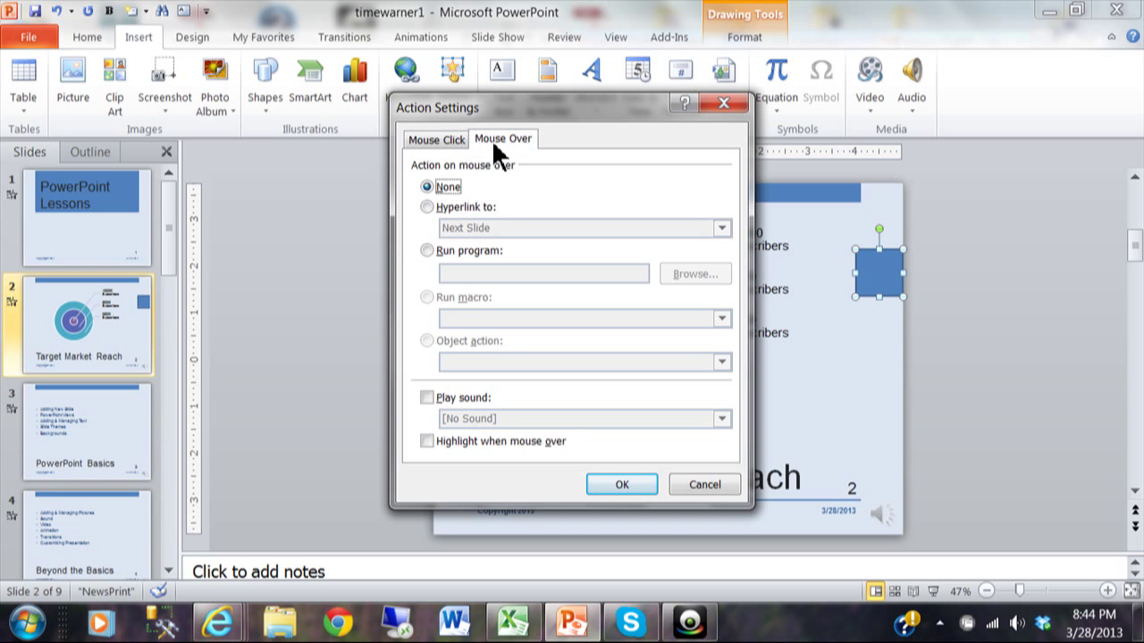
click(451, 143)
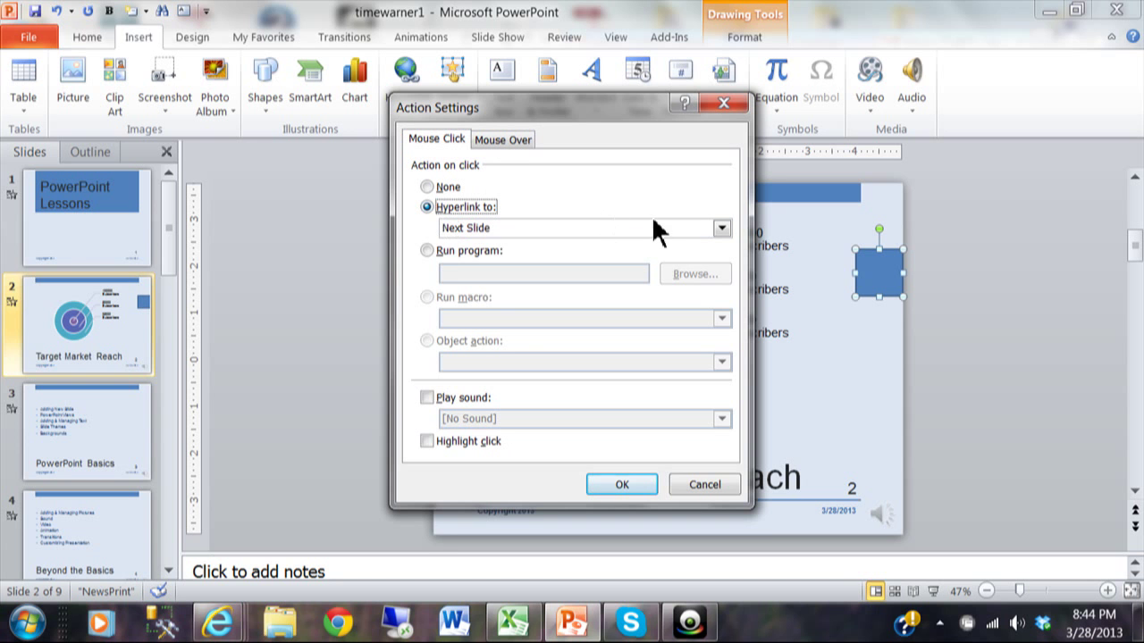
Hyperlink the rectangle to slide '6. Organization Chart' and confirm both dialogs.
click(720, 229)
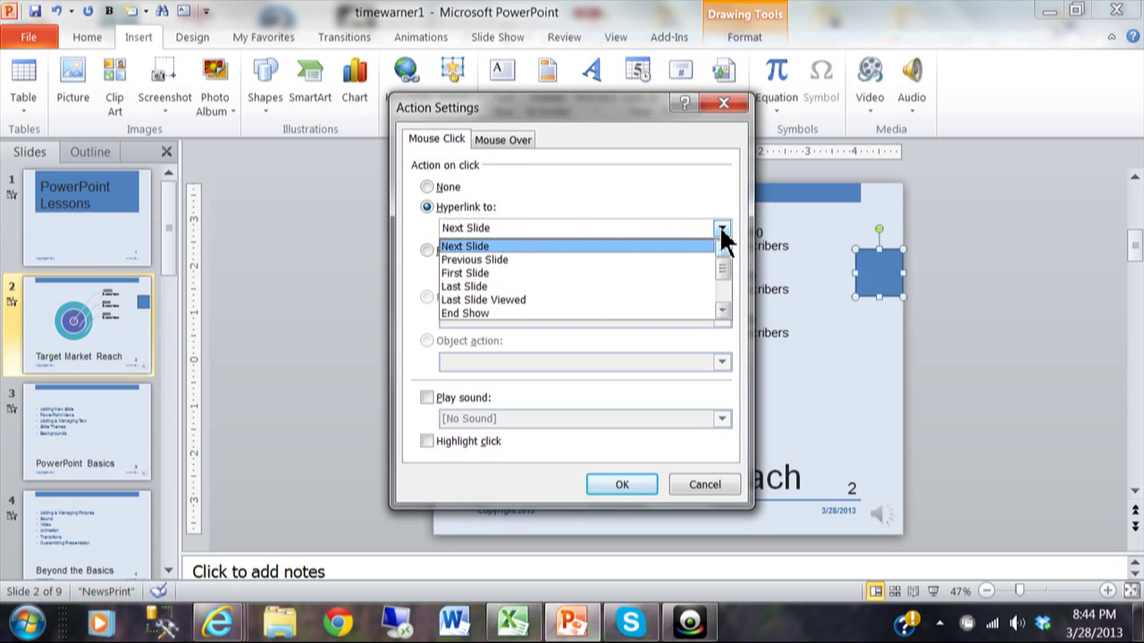
click(723, 308)
click(723, 308)
click(722, 308)
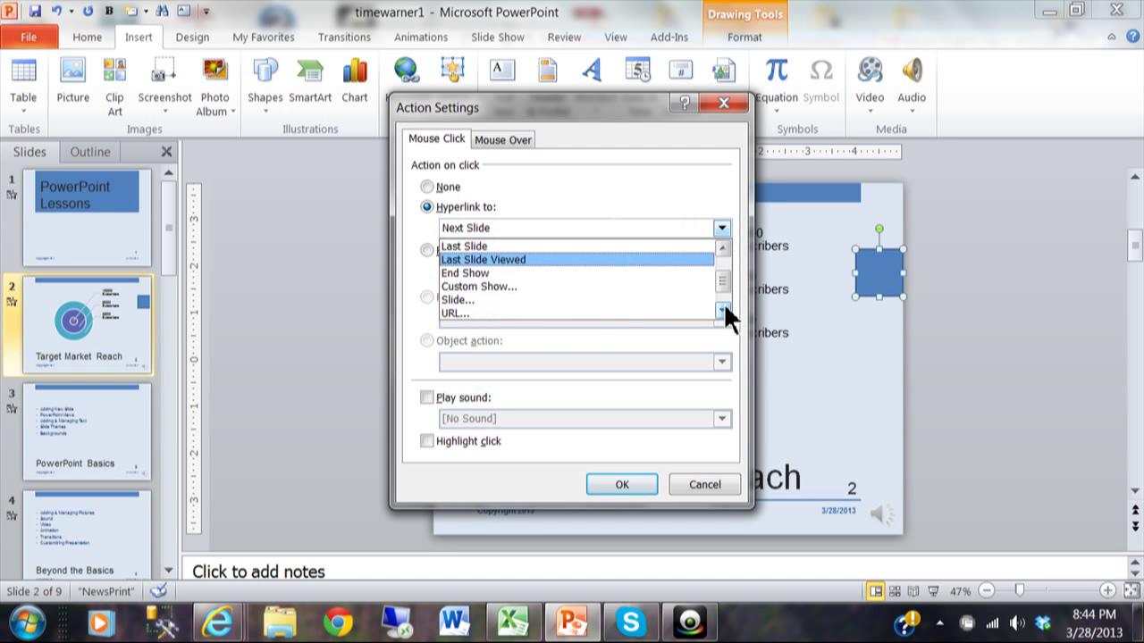
click(544, 299)
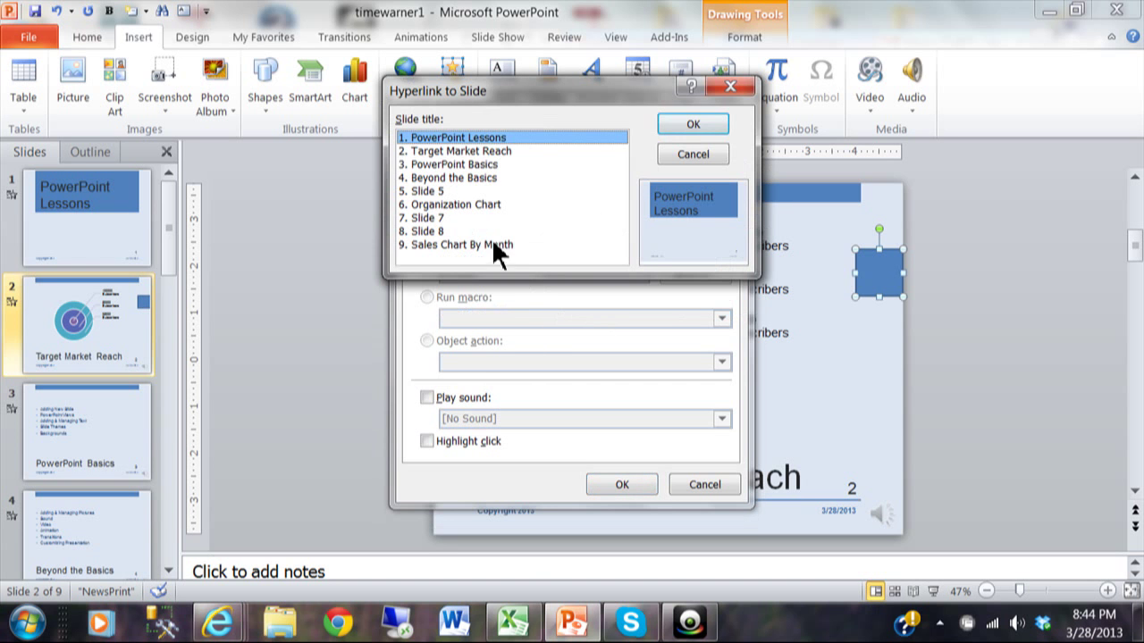
click(463, 204)
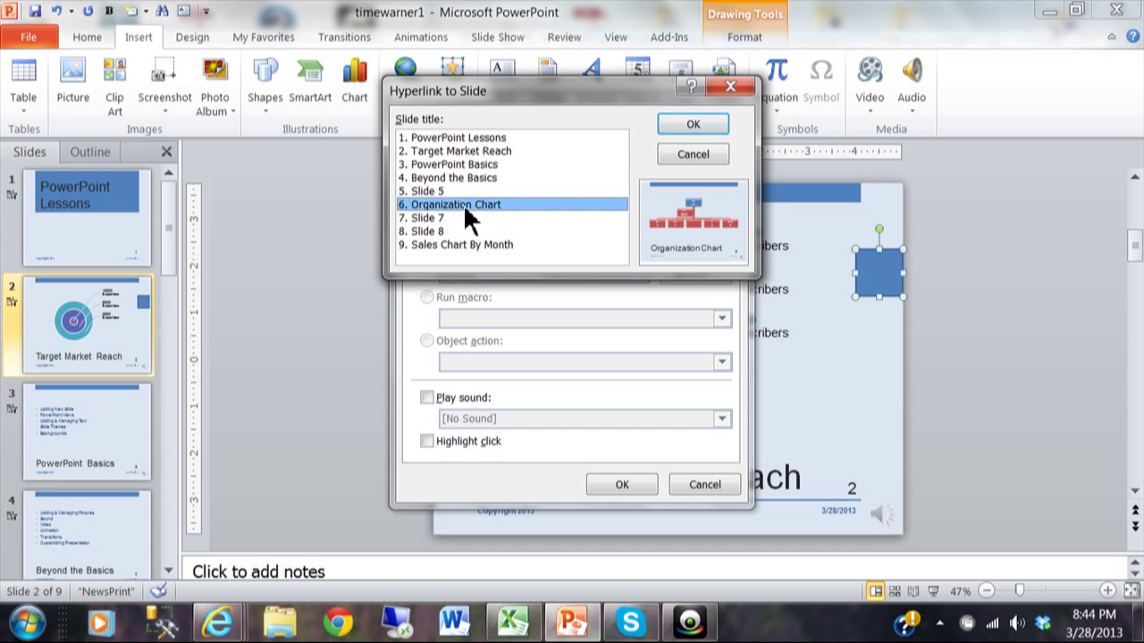
click(695, 125)
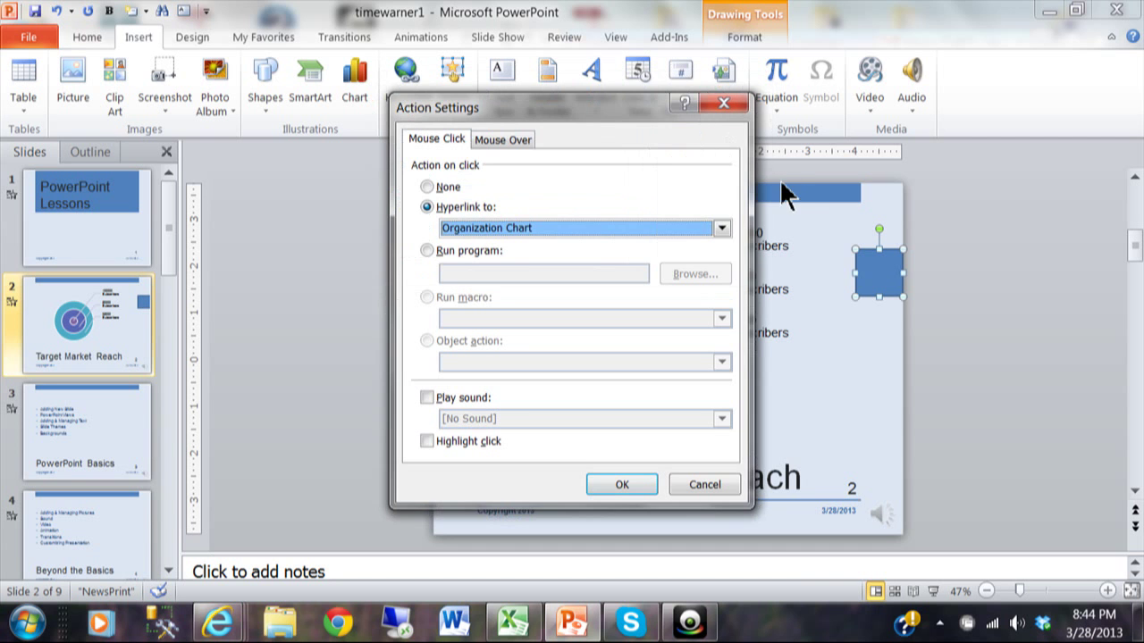
click(607, 487)
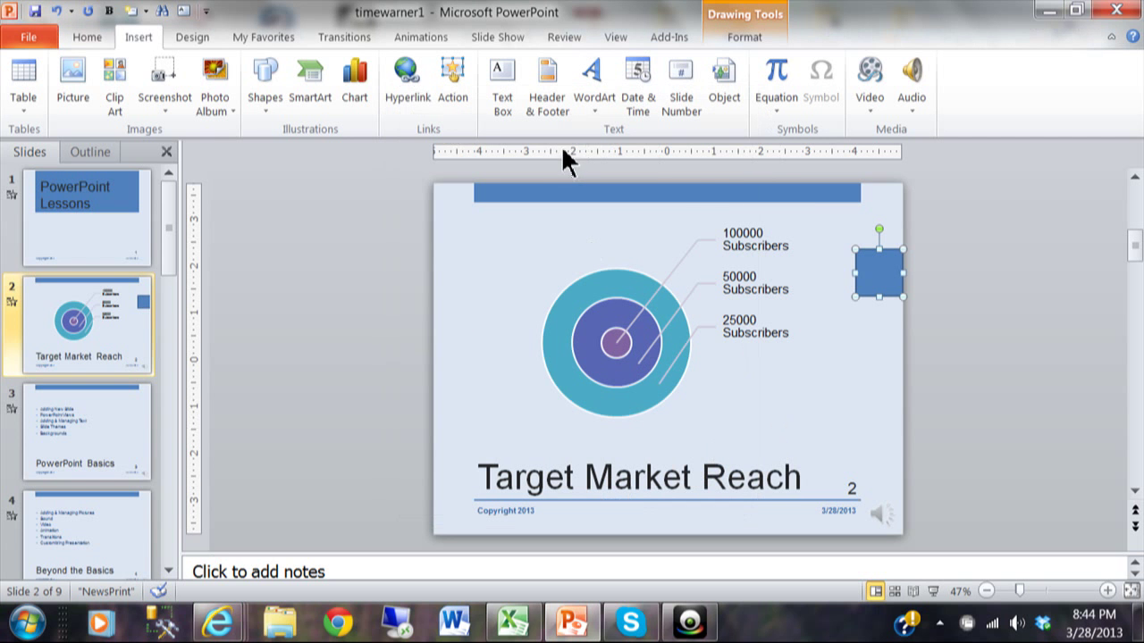
Run the show from the beginning, click the slide 2 rectangle to reach slide 6, then exit.
click(497, 37)
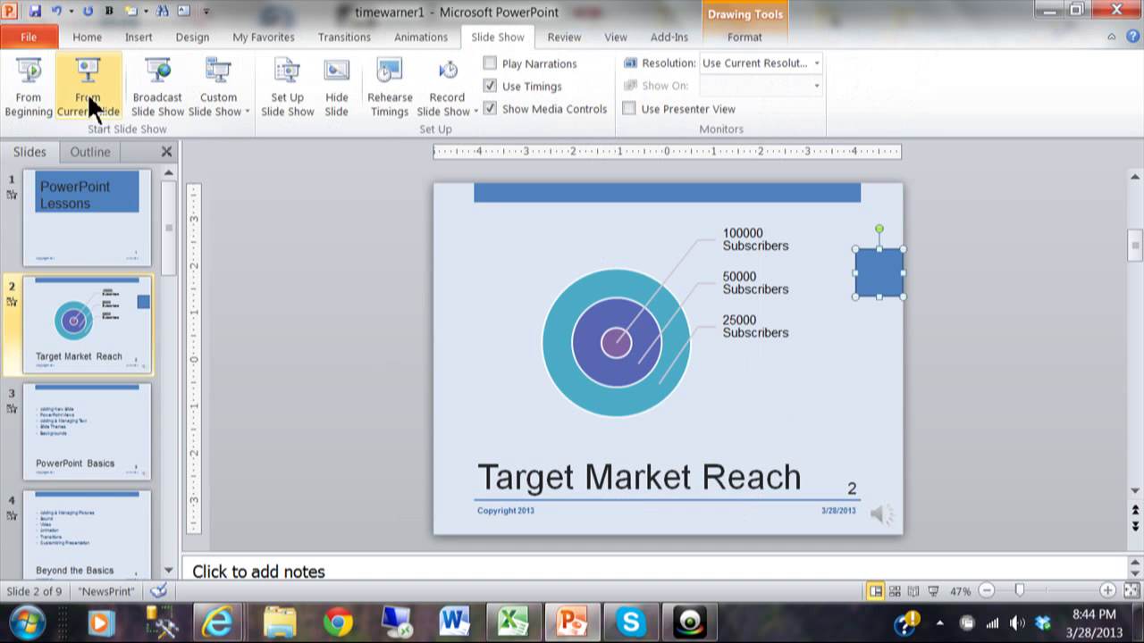
click(33, 99)
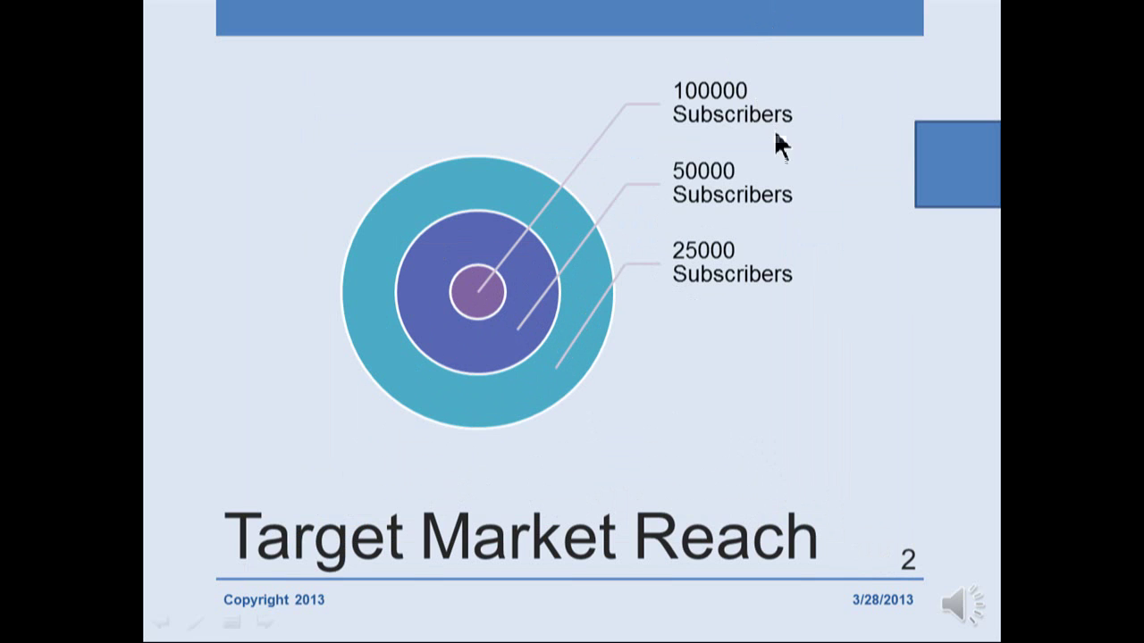
click(957, 178)
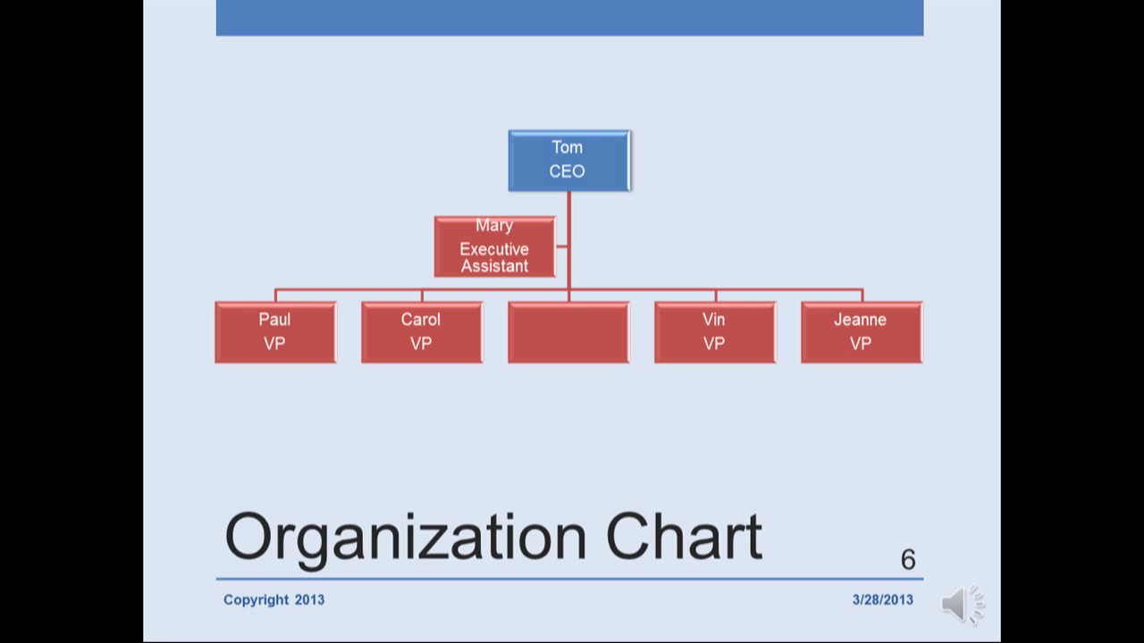
key(Escape)
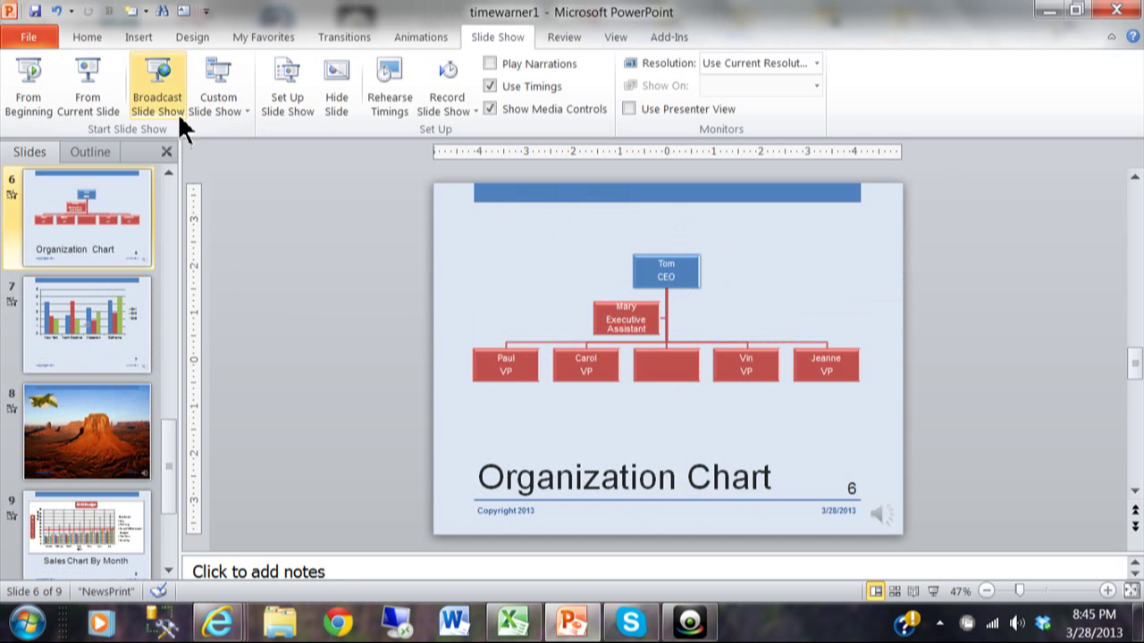
Give the slide 2 rectangle No Fill and No Outline, then verify it by reselecting.
click(168, 171)
click(169, 170)
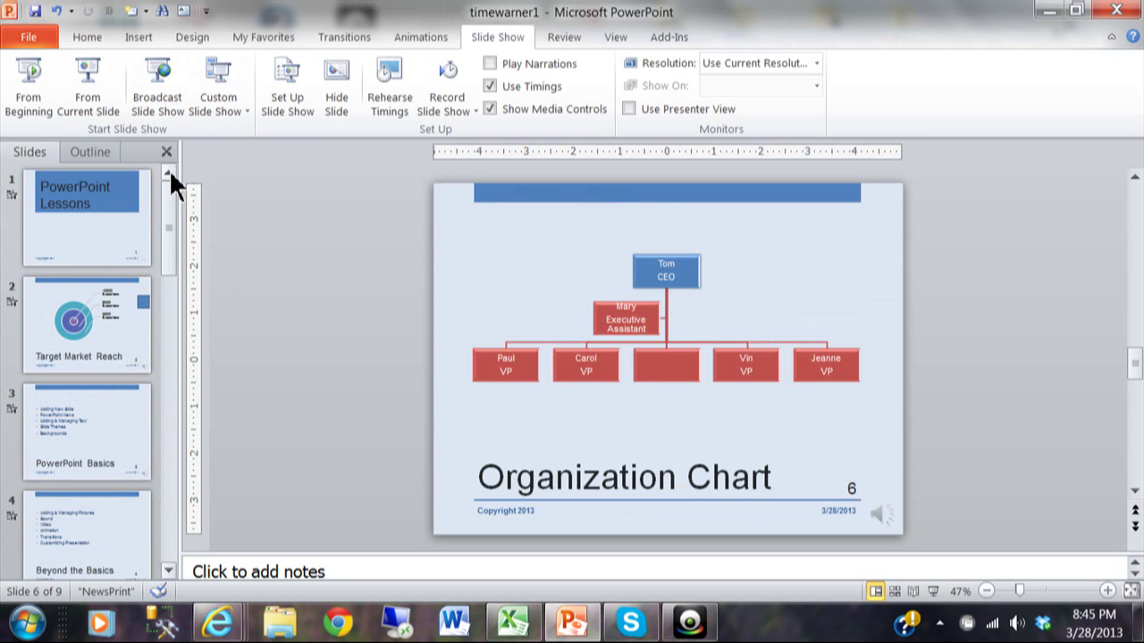
click(132, 322)
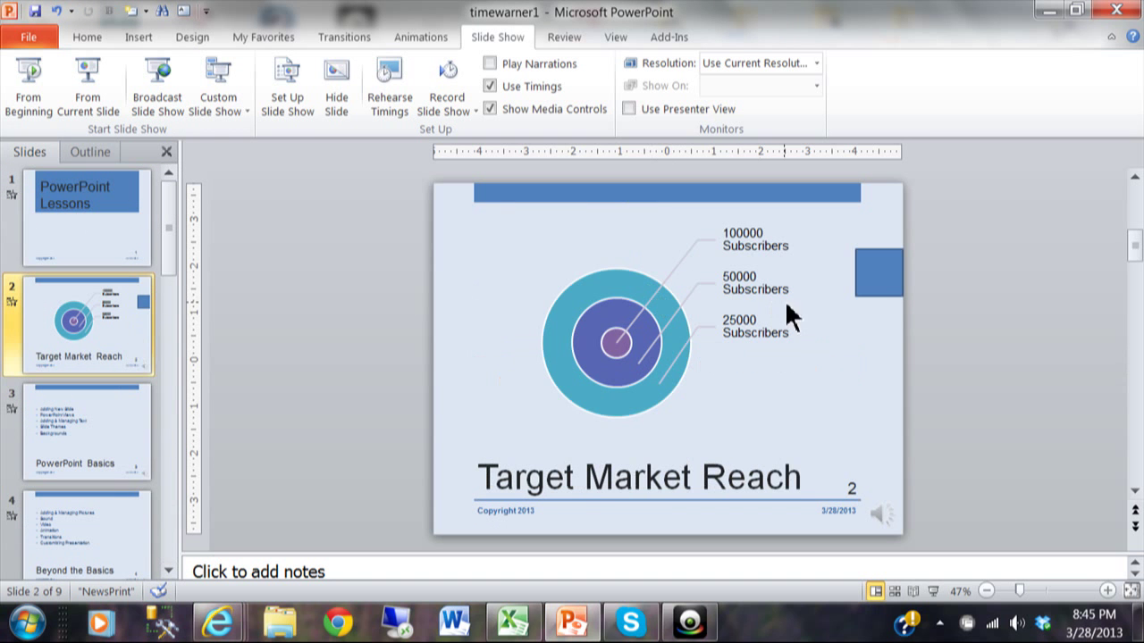
click(874, 288)
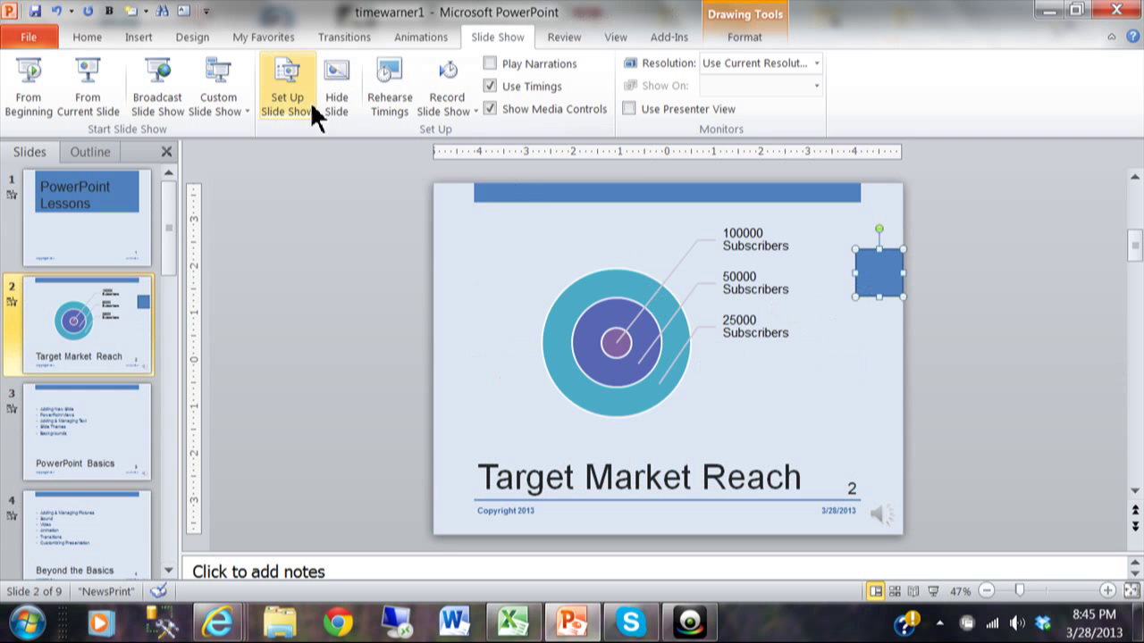
click(89, 38)
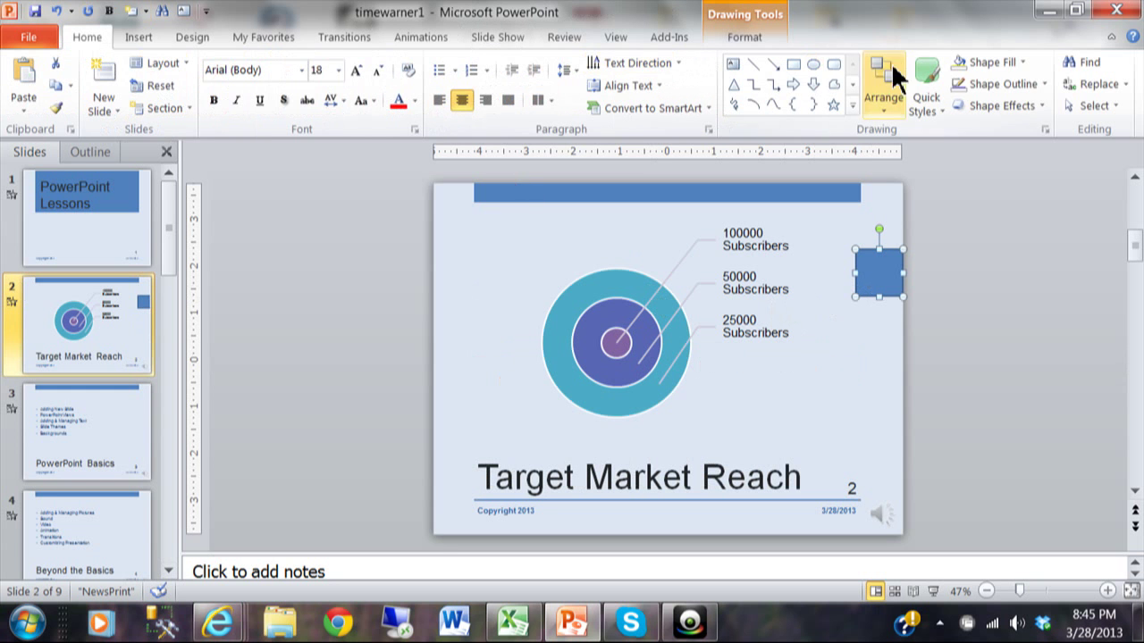
click(989, 62)
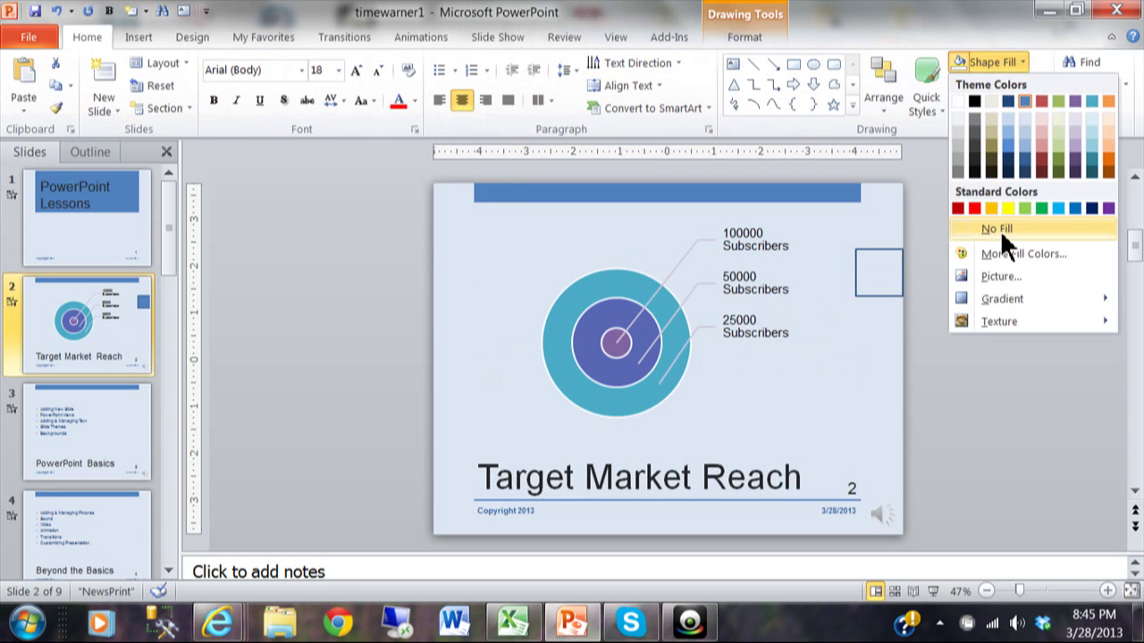
click(1000, 229)
click(1009, 86)
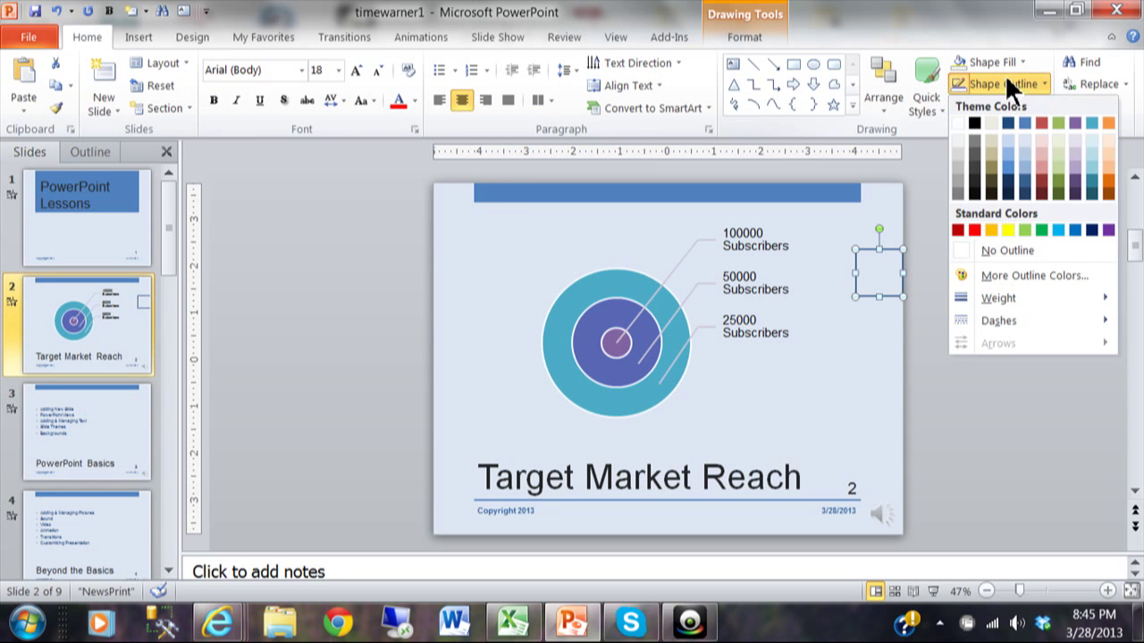
click(1001, 253)
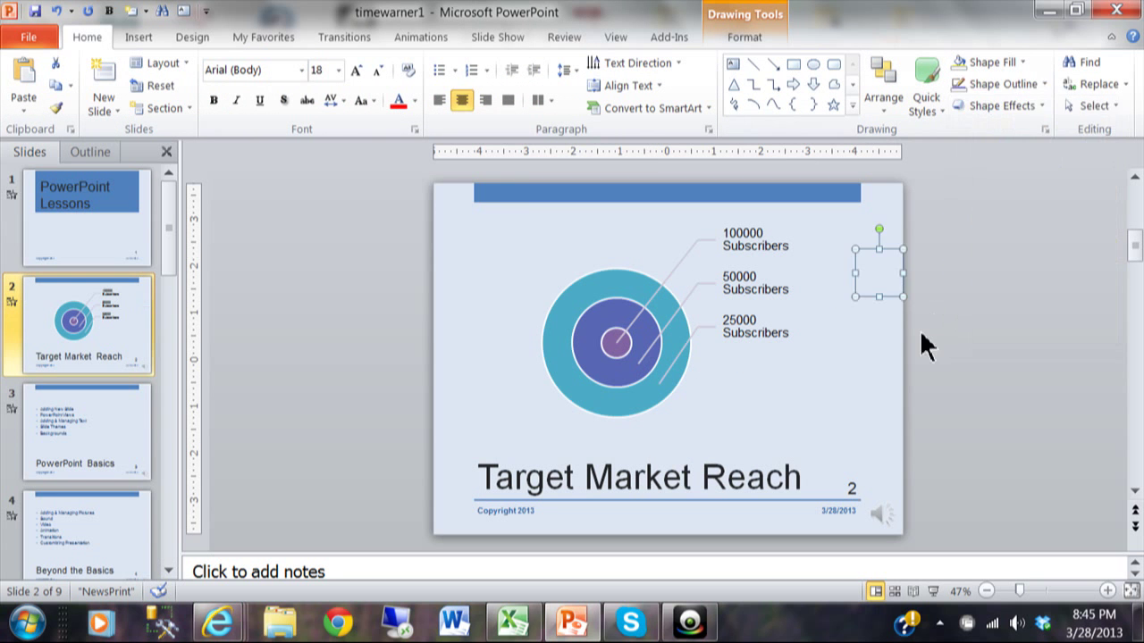
click(871, 349)
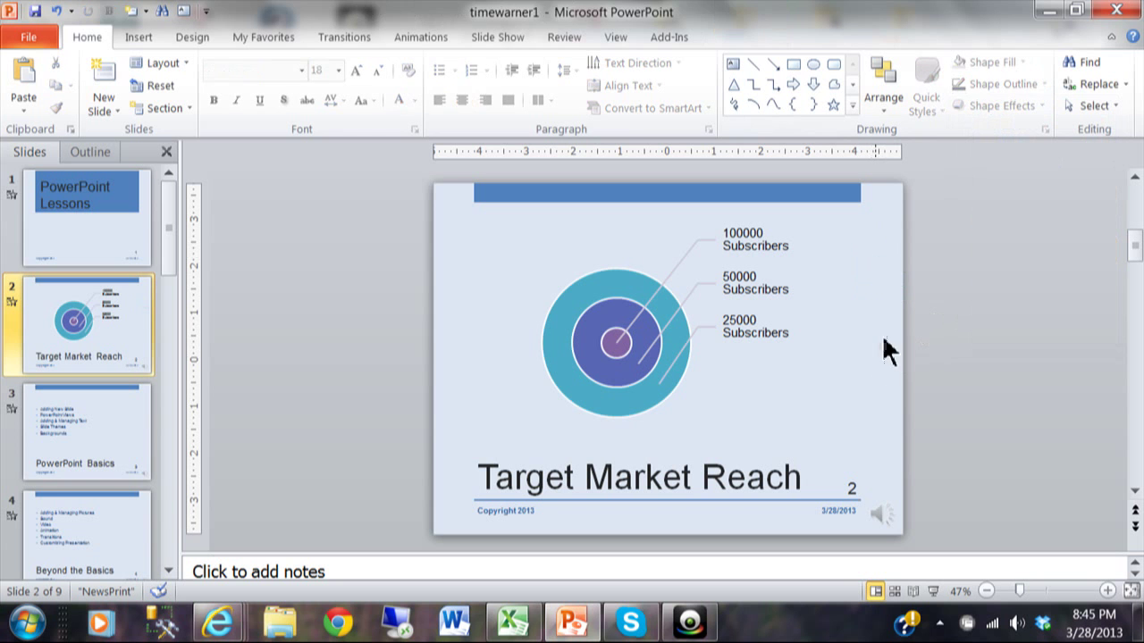
click(880, 275)
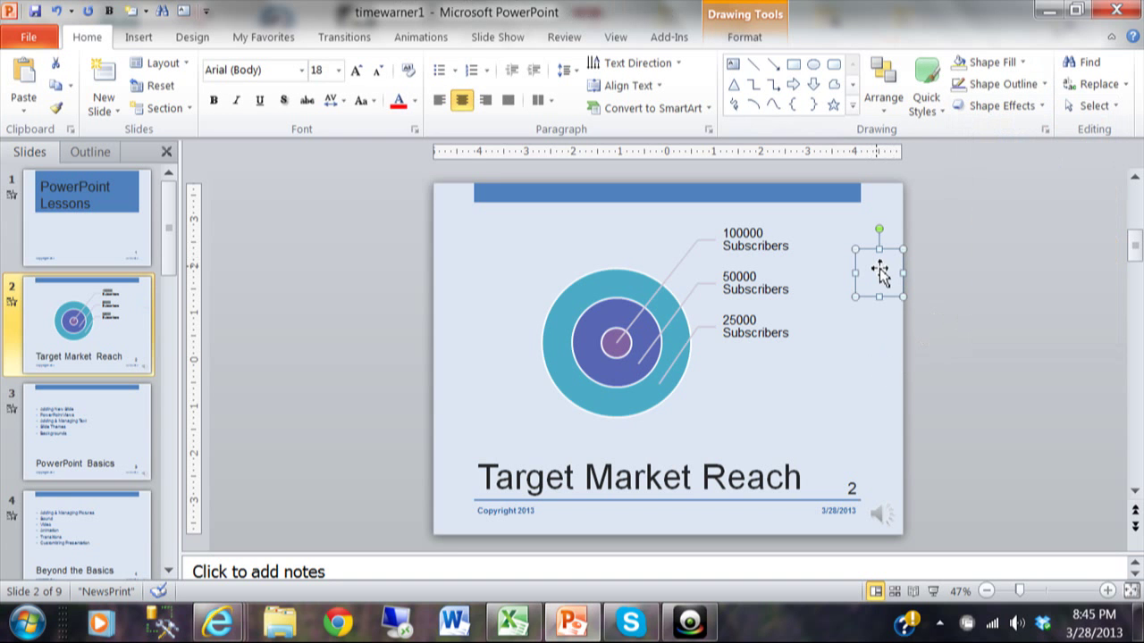
Play from the beginning and click slide 2's invisible hotspot to jump to Organization Chart.
click(509, 41)
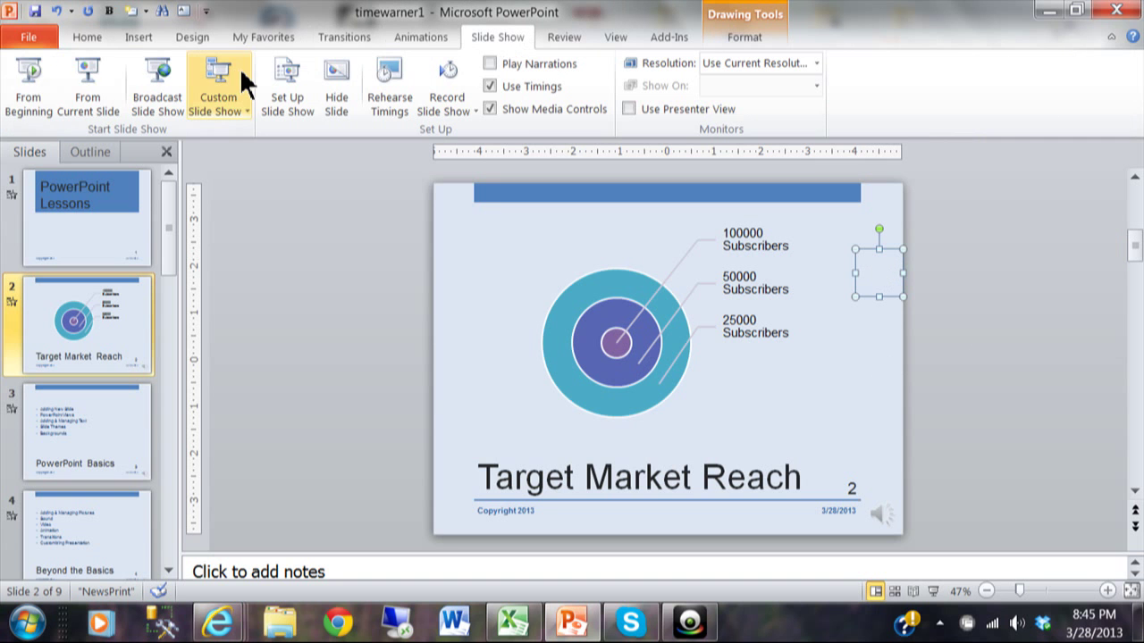
click(25, 93)
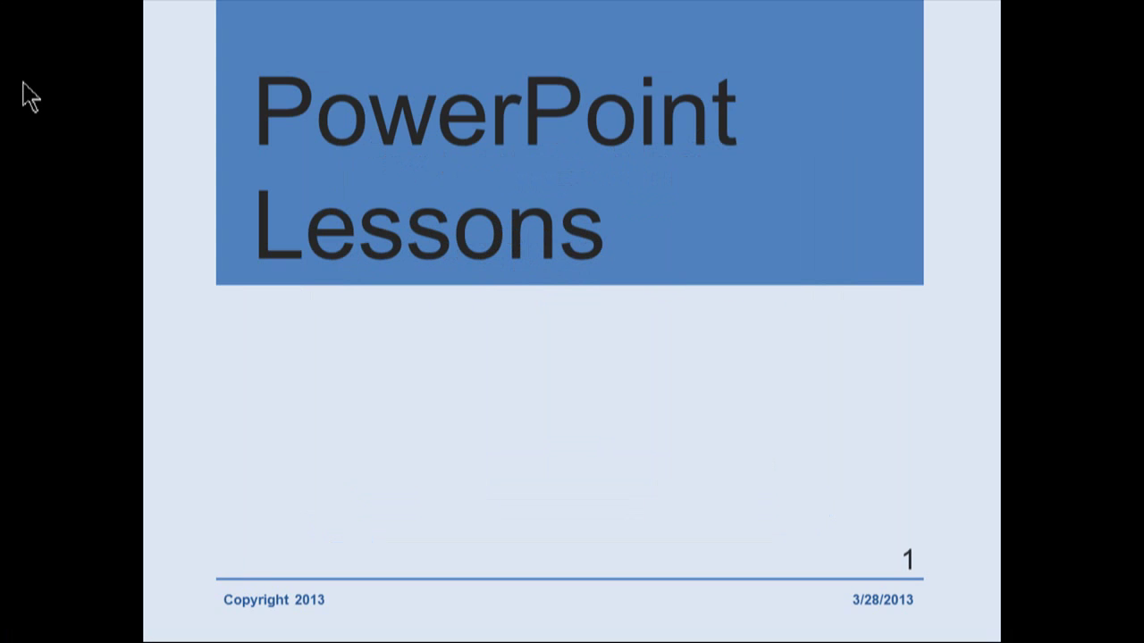
key(Right)
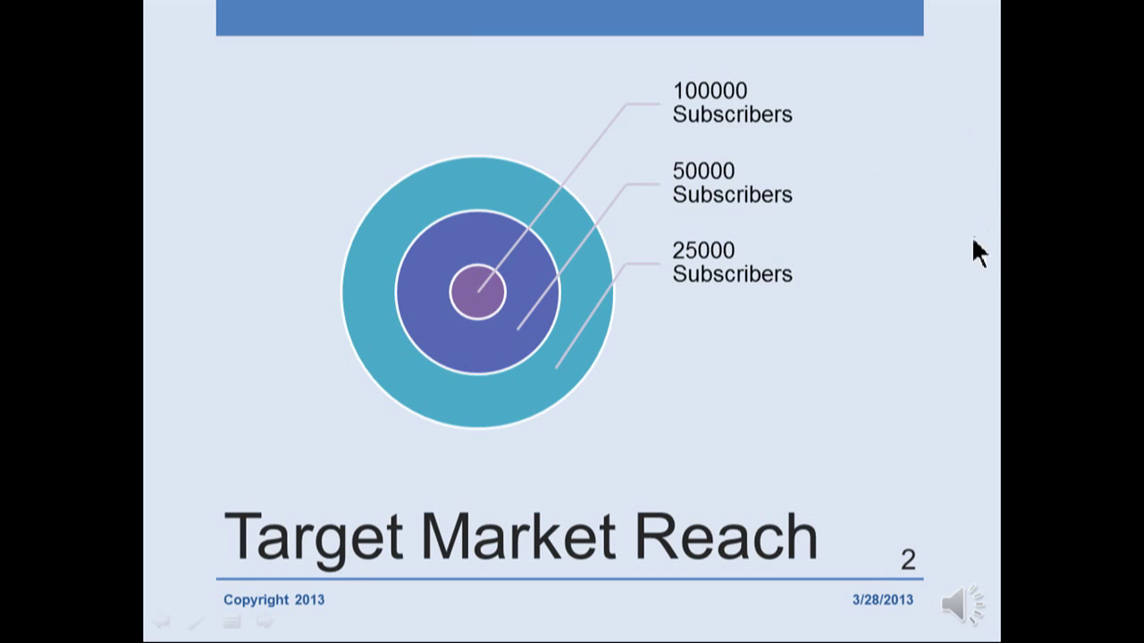
click(987, 185)
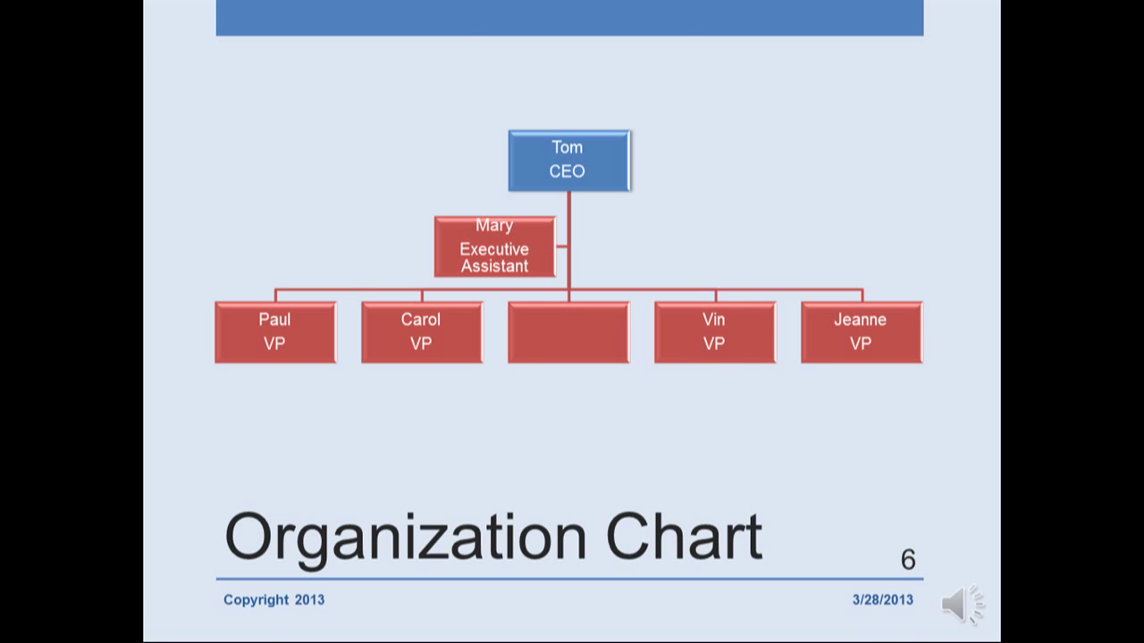
key(Escape)
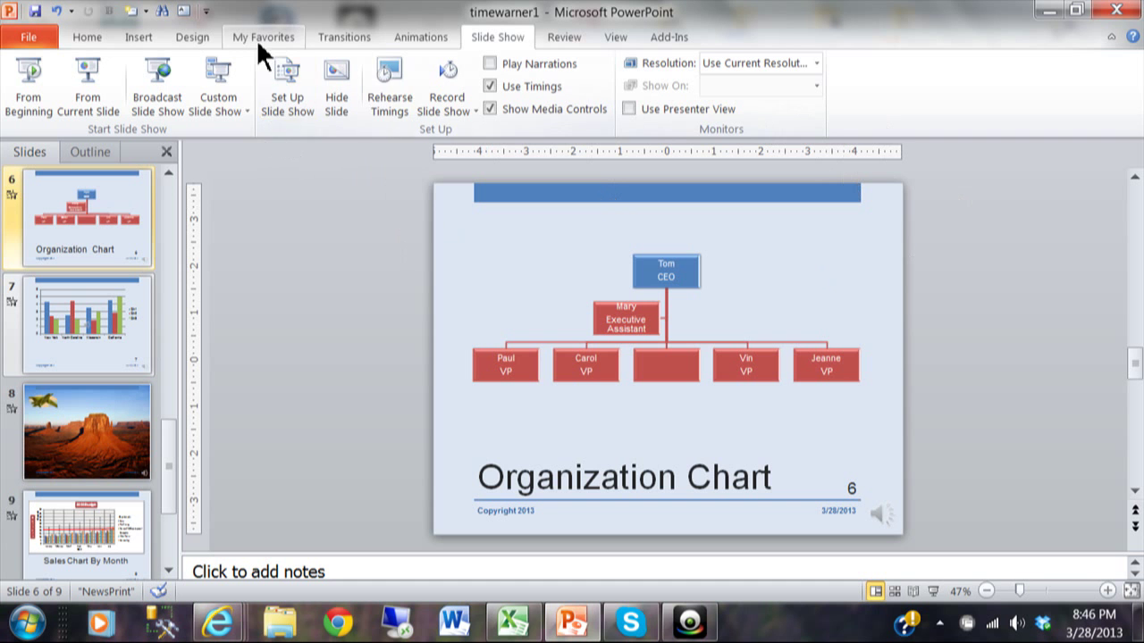
Draw a small rectangle at the top-right corner of the Organization Chart slide.
click(72, 41)
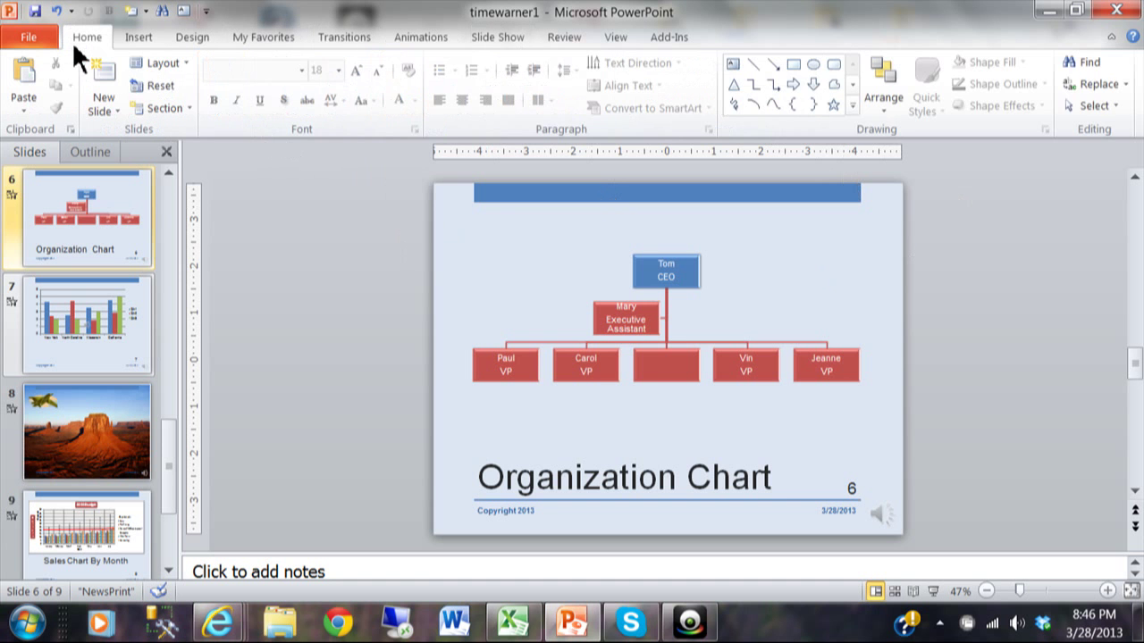
click(126, 34)
click(271, 104)
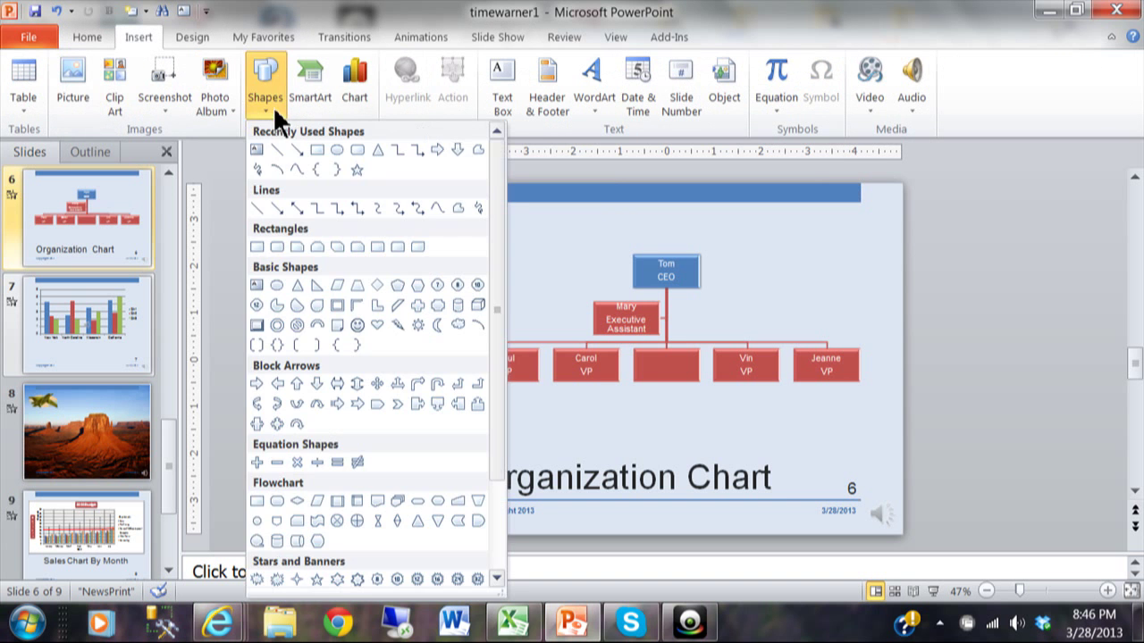
click(258, 246)
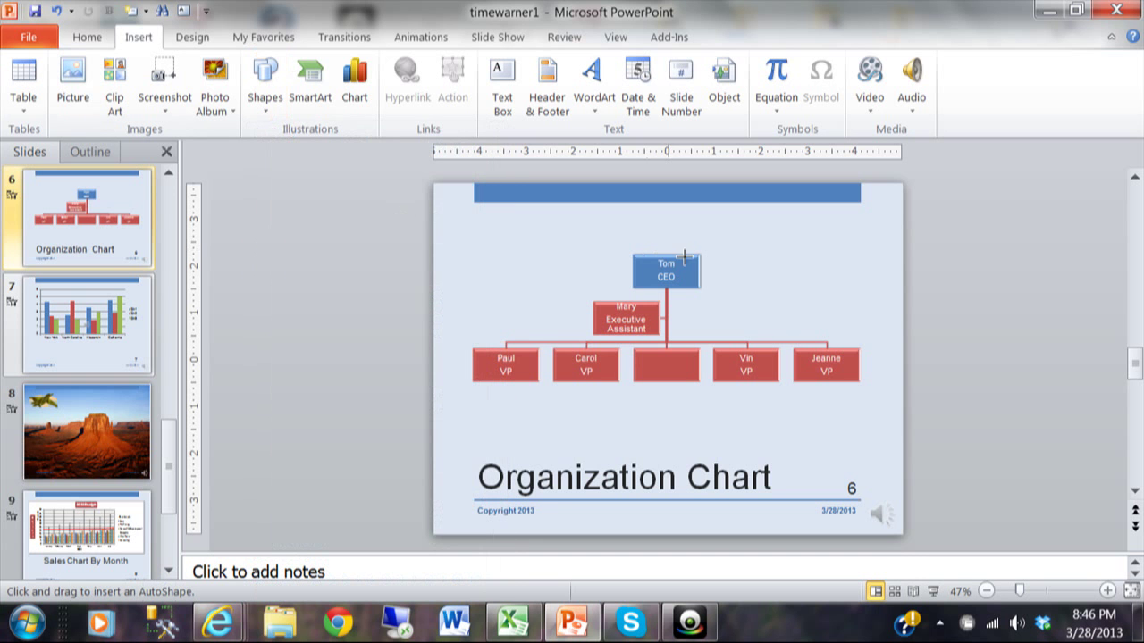
click(882, 245)
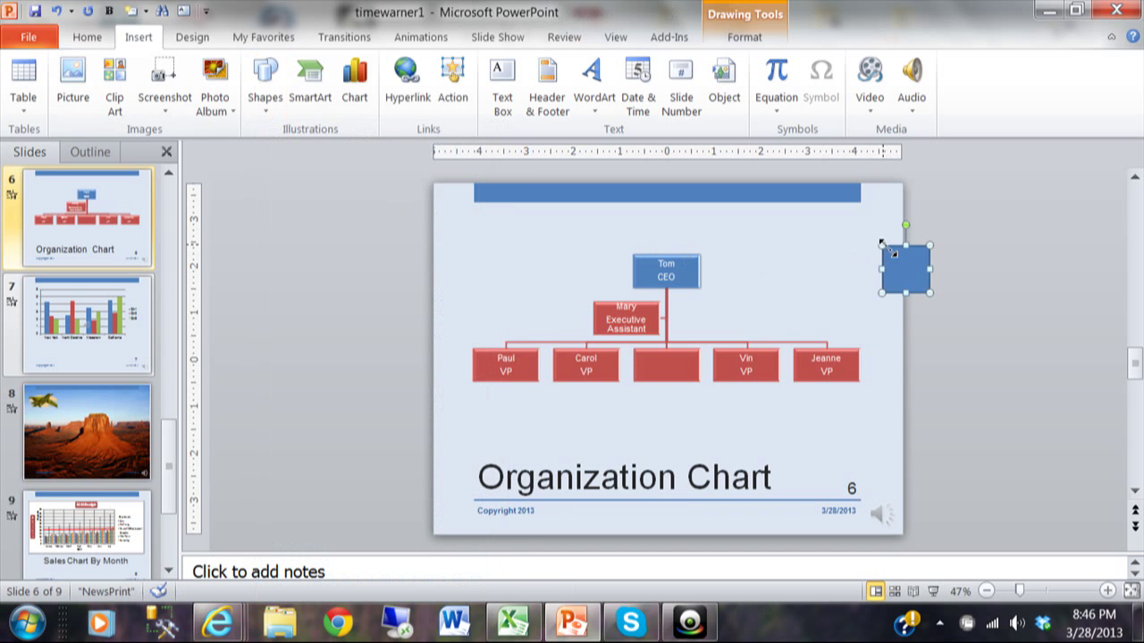
mouse_move(907, 268)
mouse_down()
mouse_move(880, 256)
mouse_move(882, 247)
mouse_up()
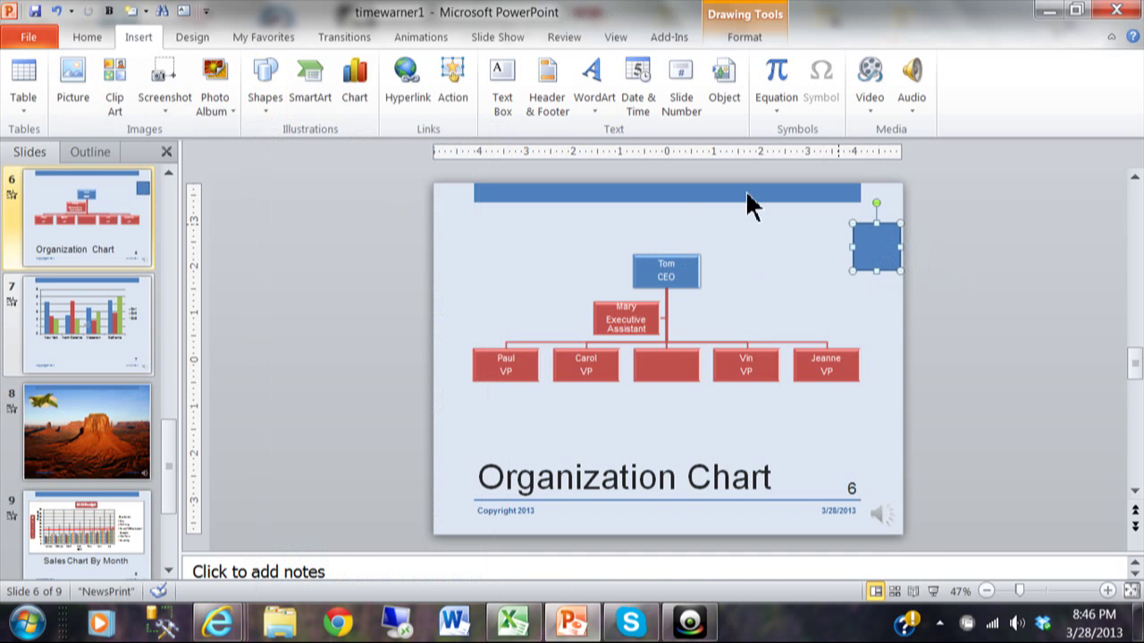
Set the new square to No Fill and No Outline, then reselect the invisible shape.
click(94, 37)
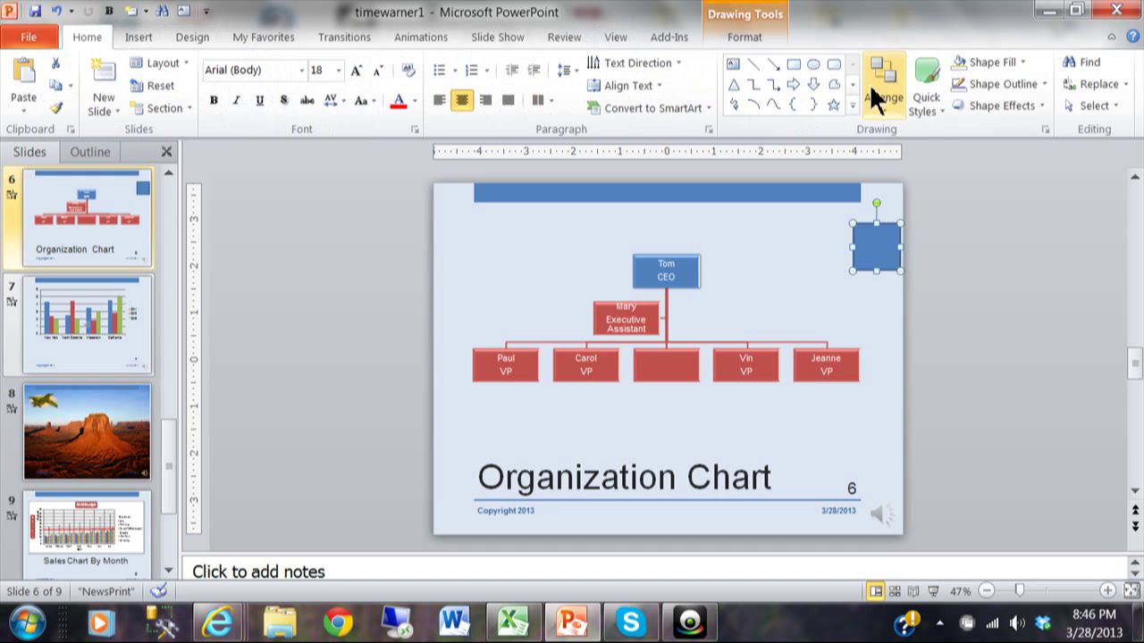
click(1012, 62)
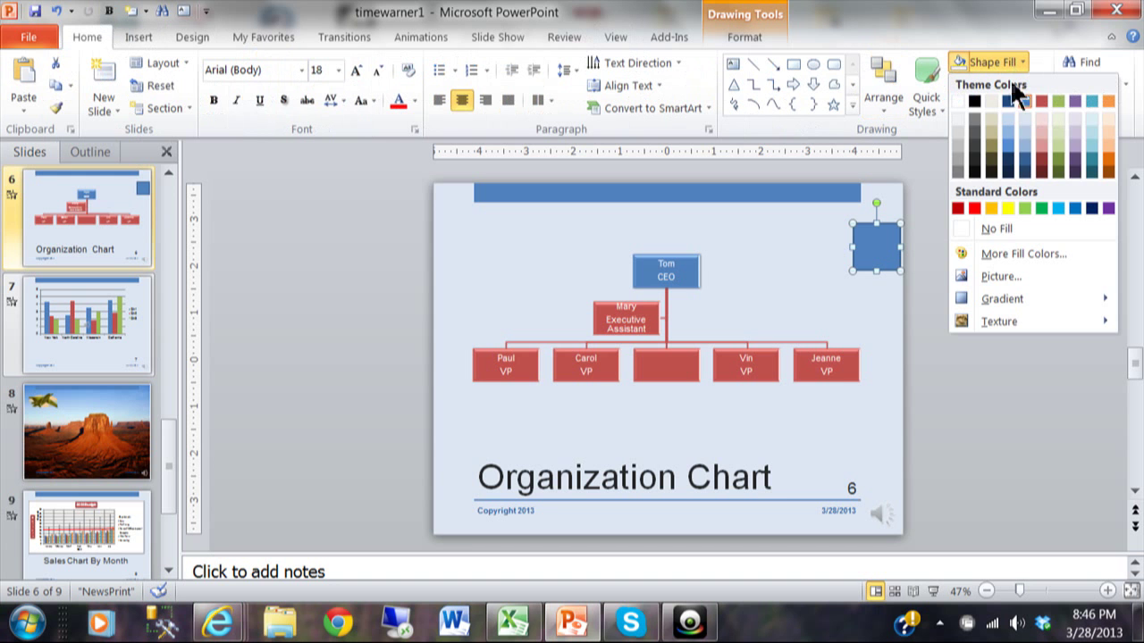
click(1001, 223)
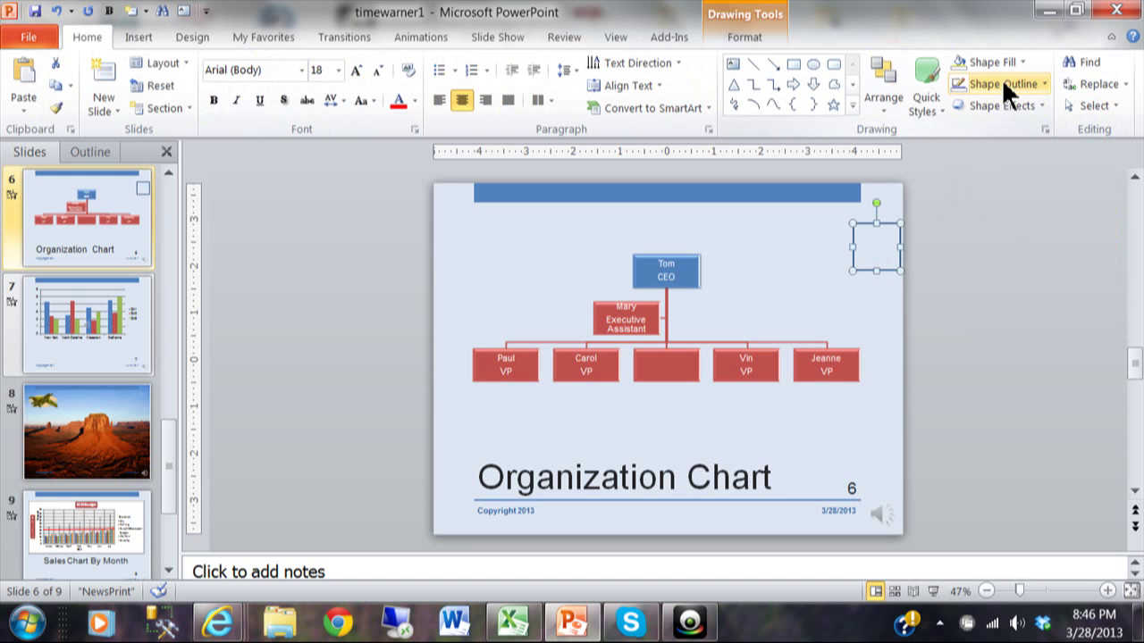
click(1005, 83)
click(1012, 250)
click(910, 279)
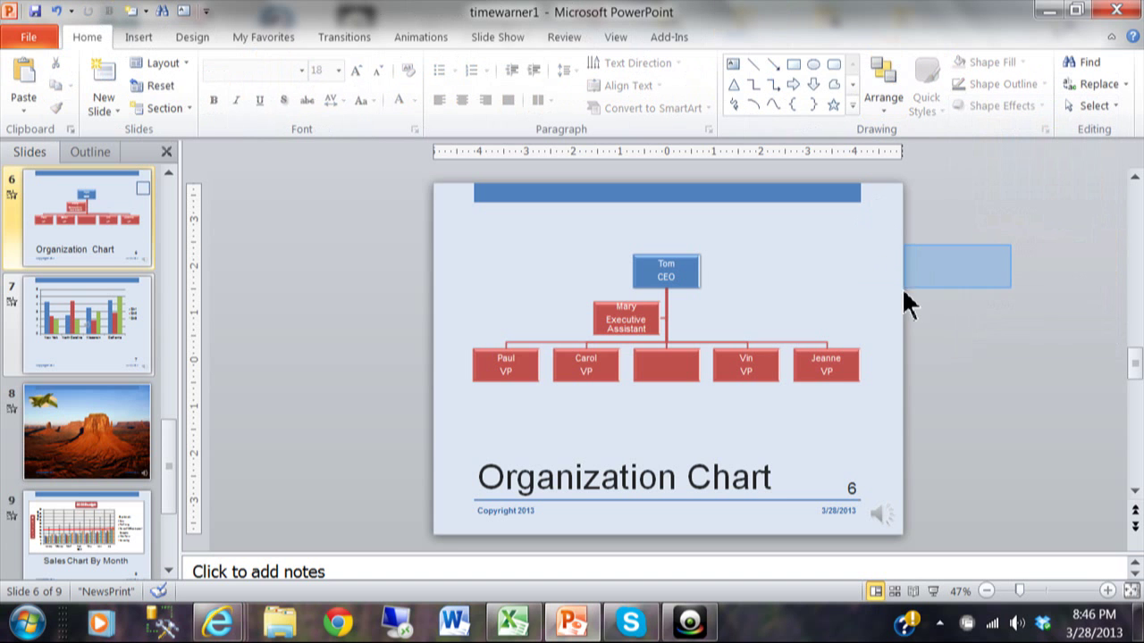
click(887, 235)
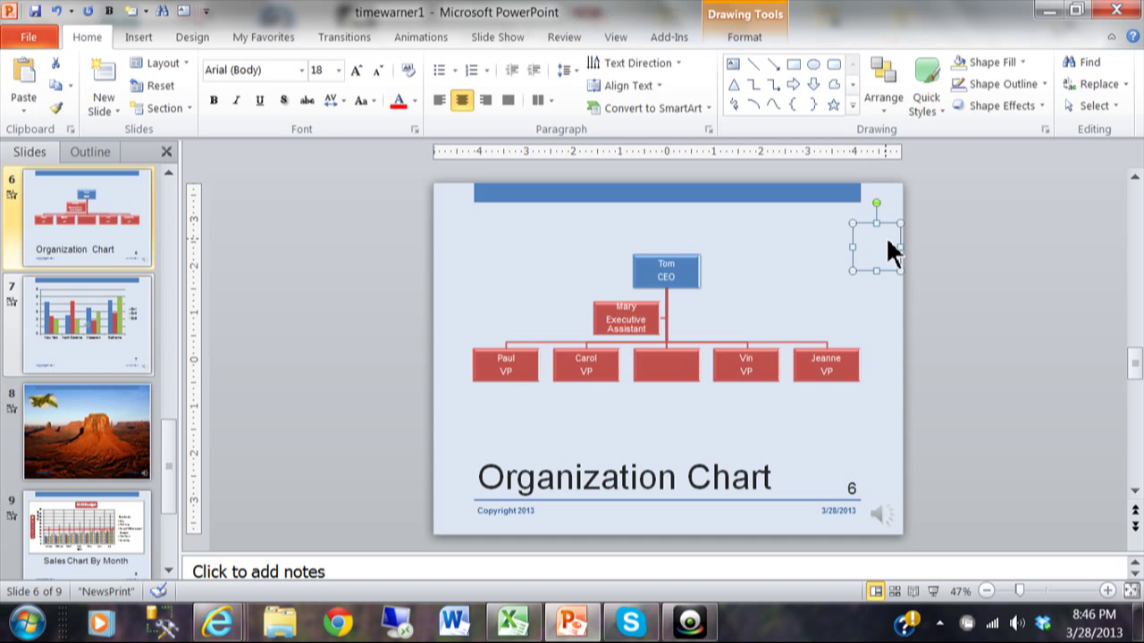
click(874, 238)
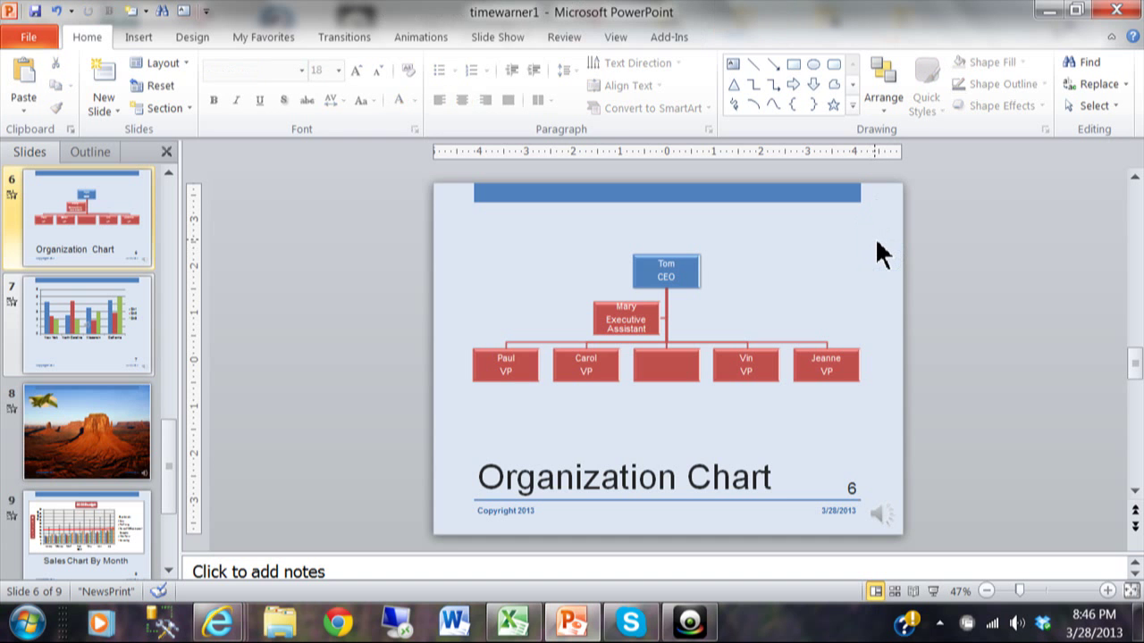
click(859, 237)
click(884, 238)
click(891, 238)
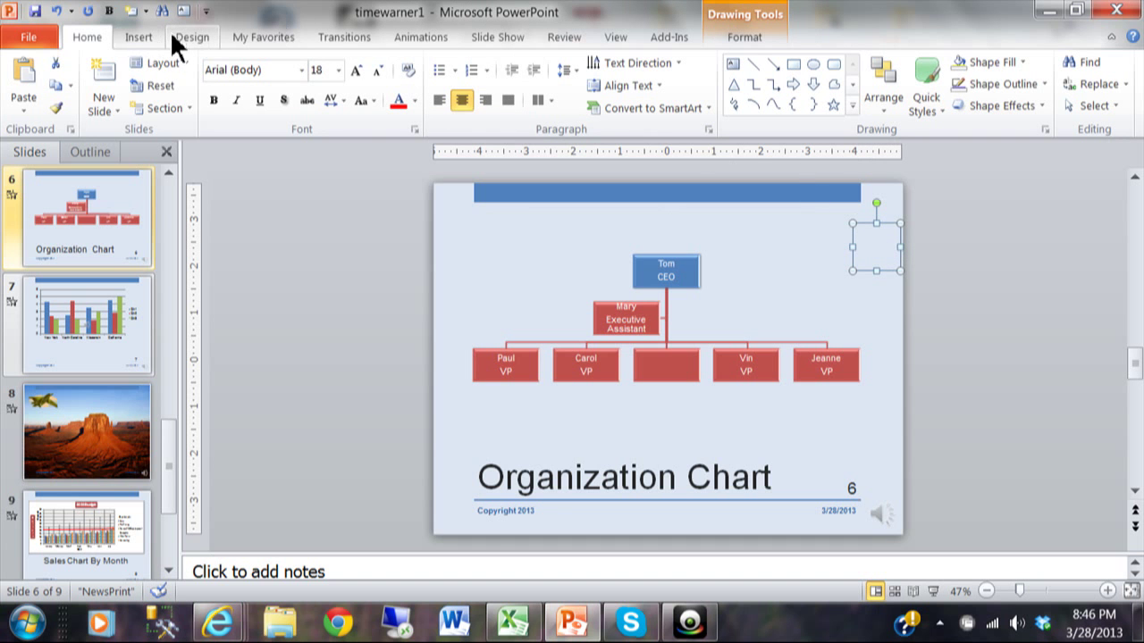
Add a click action hyperlinking the square to slide '3. PowerPoint Basics', confirming both dialogs.
click(138, 36)
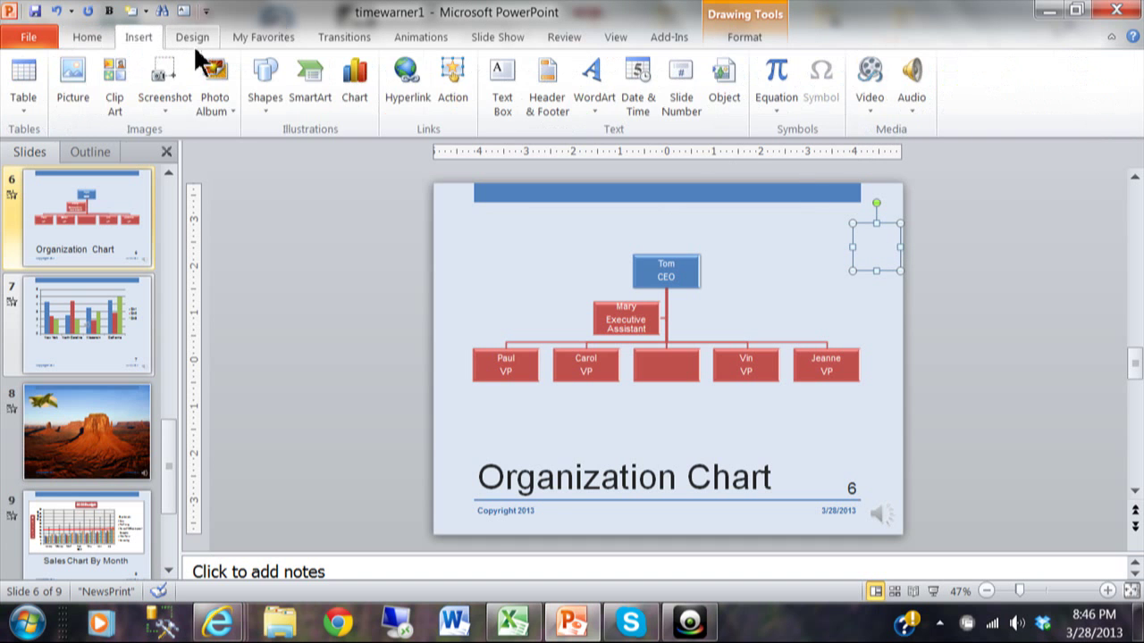
click(453, 101)
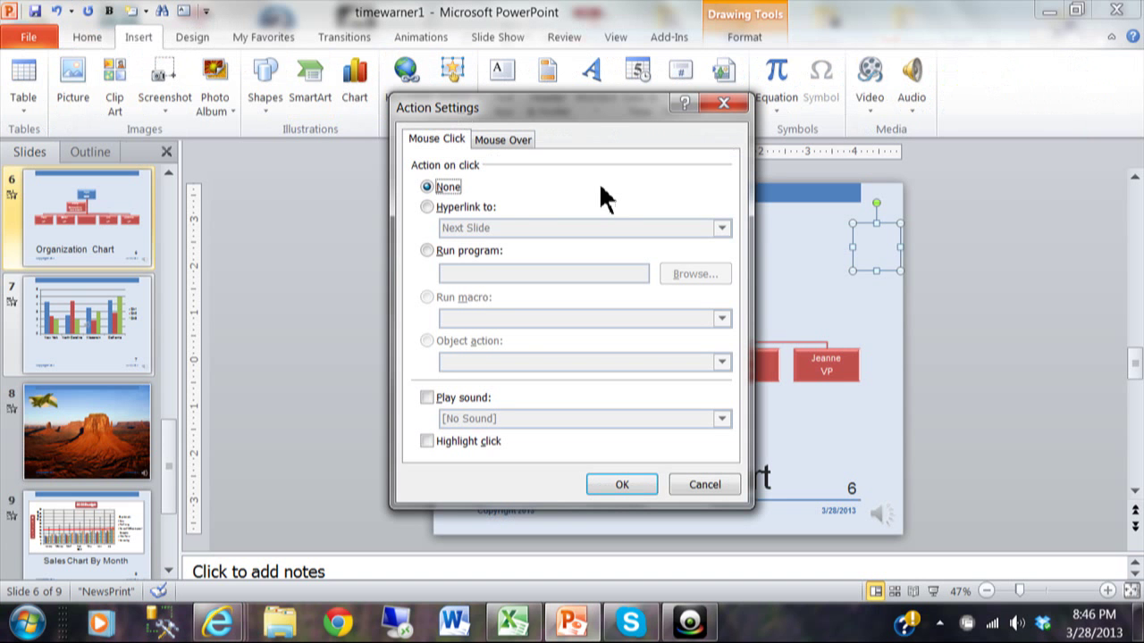
click(428, 207)
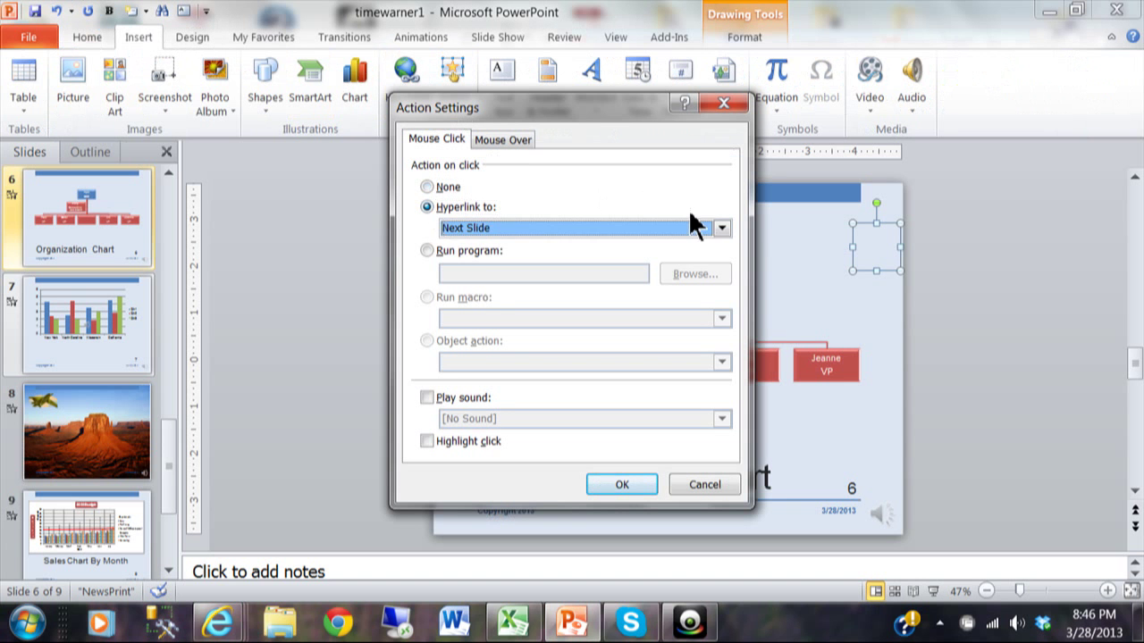
click(722, 228)
drag(721, 279, 726, 302)
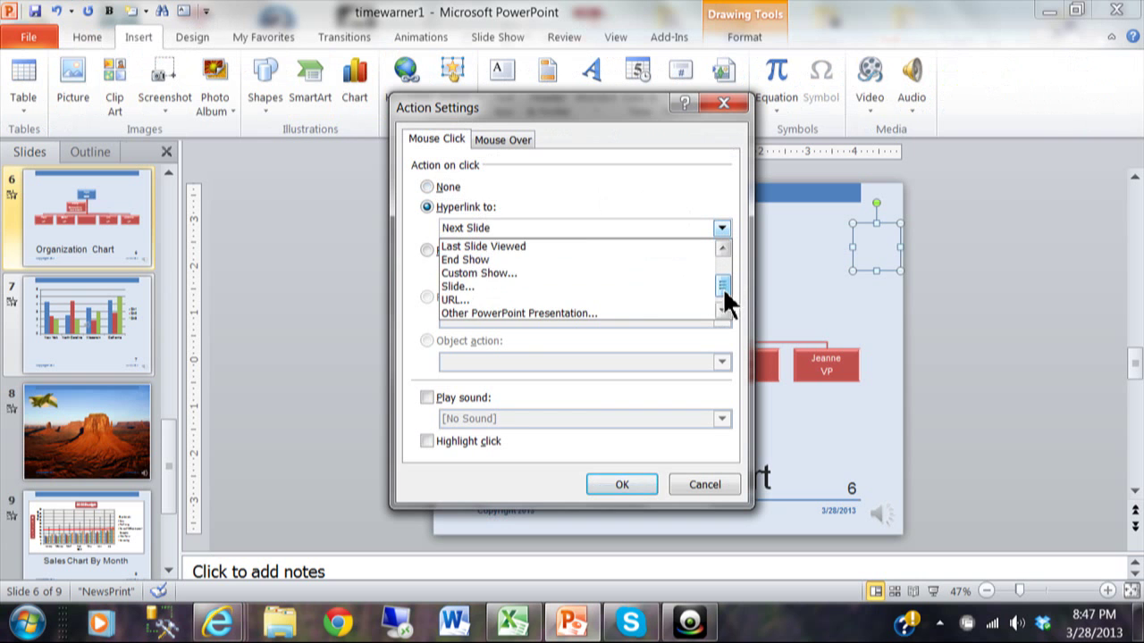
click(642, 285)
click(457, 164)
click(690, 130)
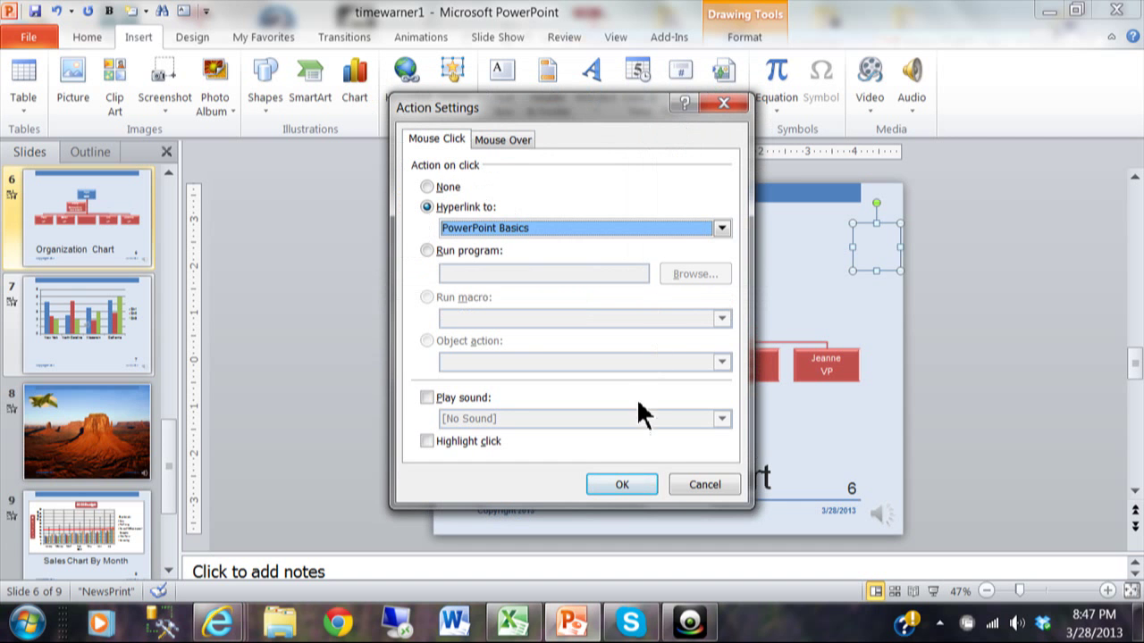
click(628, 487)
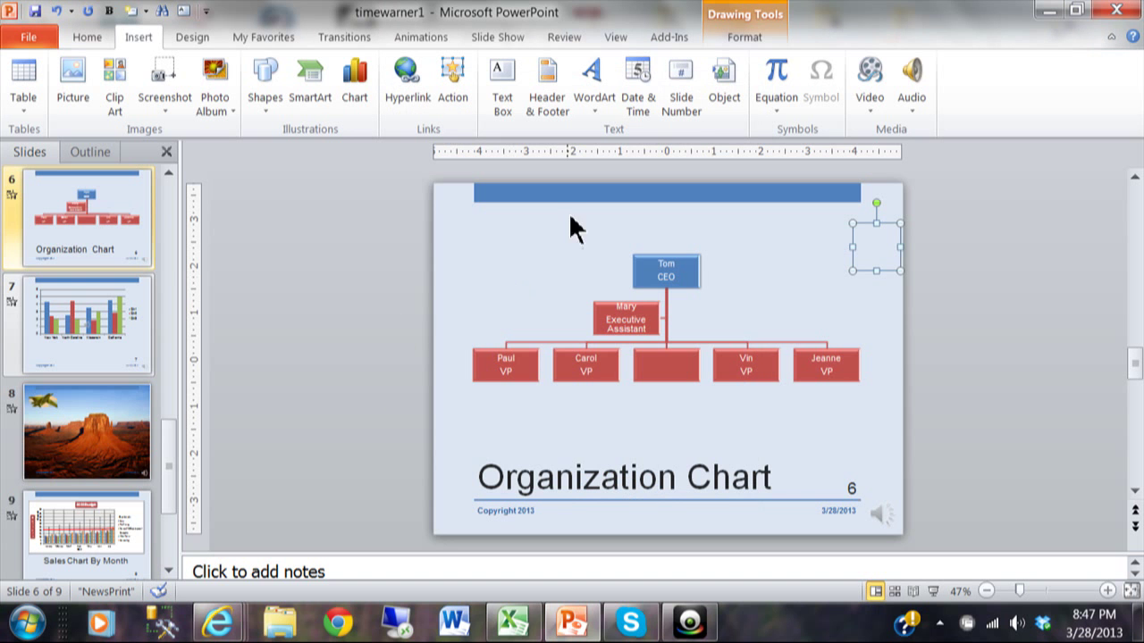
Run the show, testing hotspots slide 2 → Organization Chart and slide 6 → PowerPoint Basics.
click(520, 38)
click(44, 98)
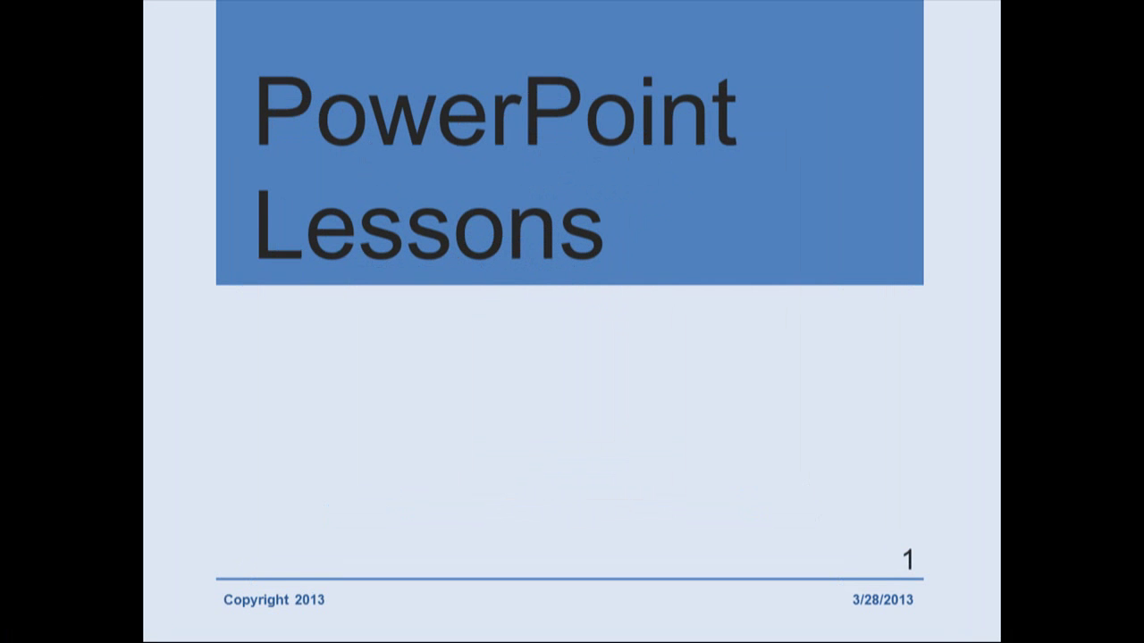
key(space)
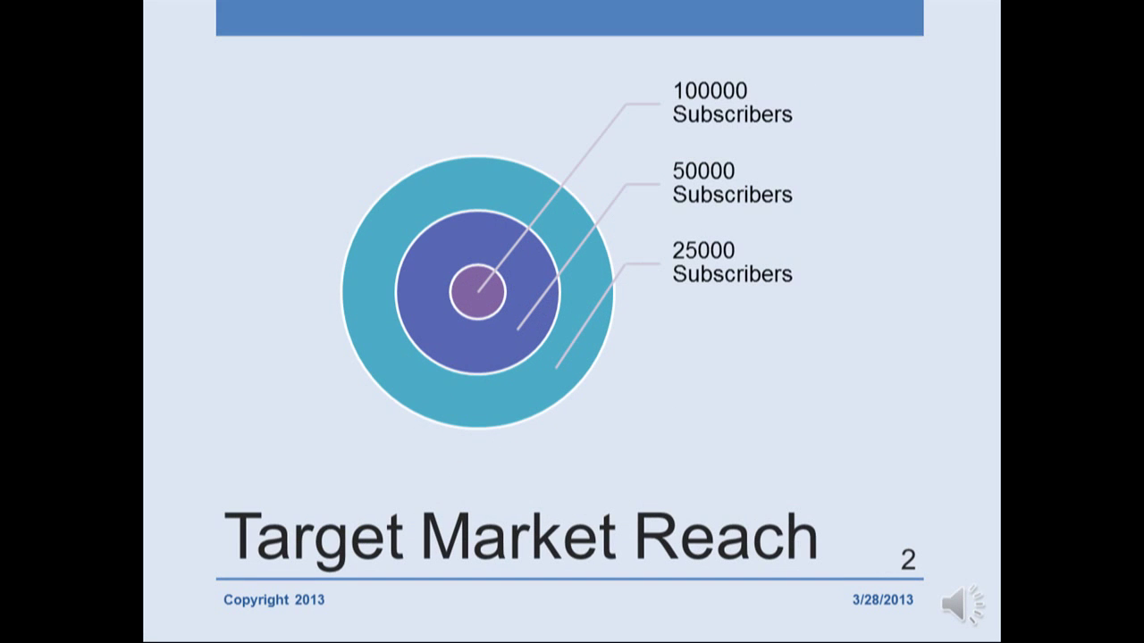
click(439, 67)
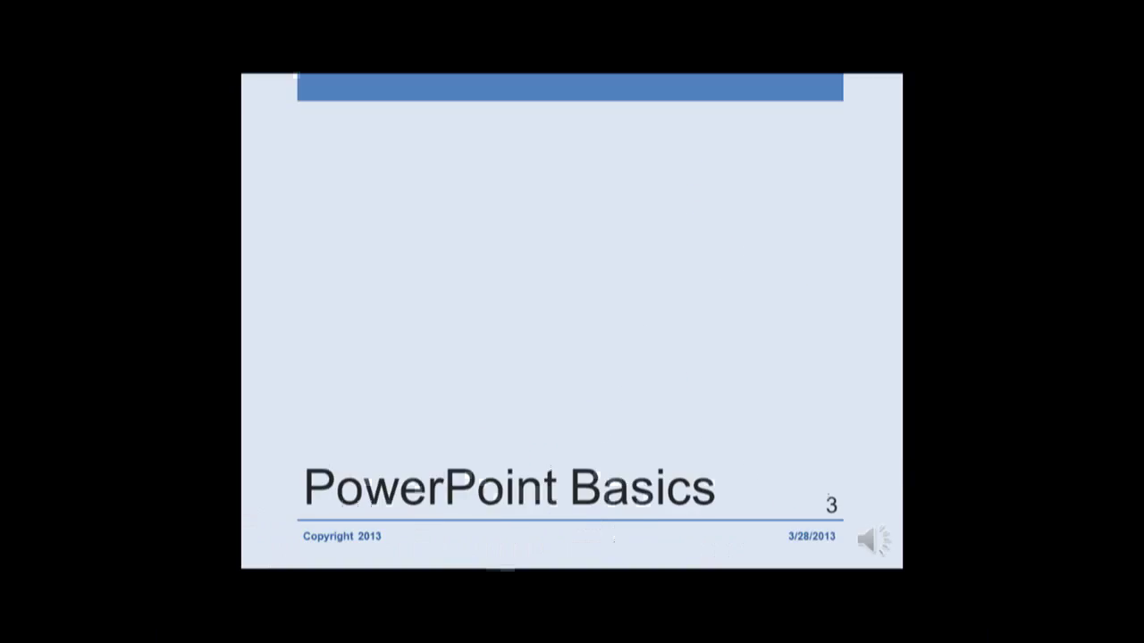
key(Left)
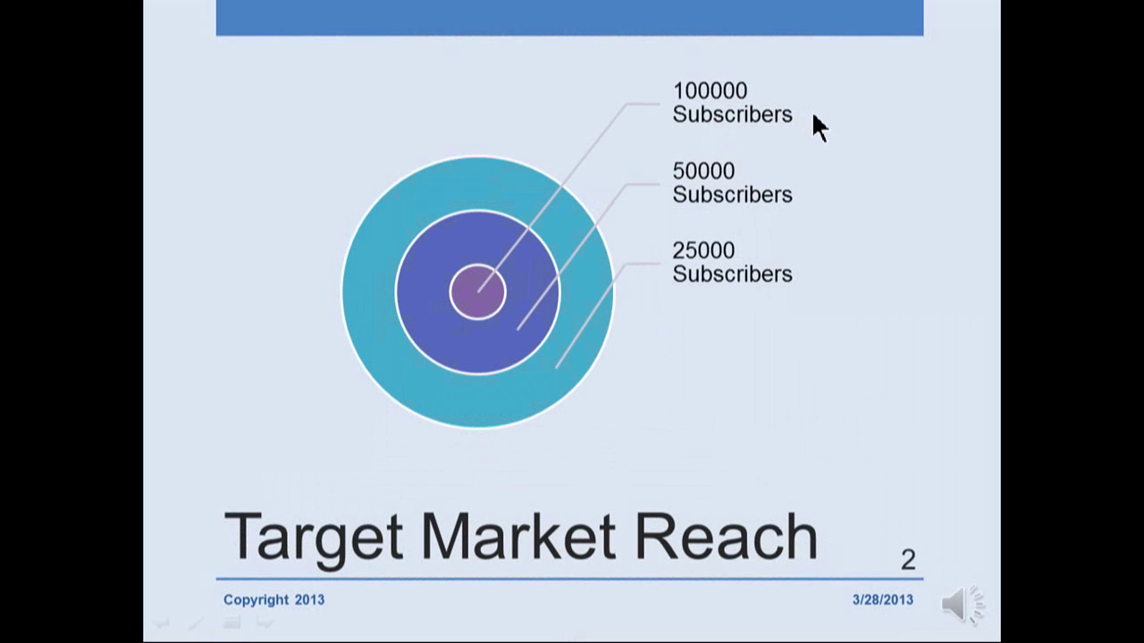
click(960, 158)
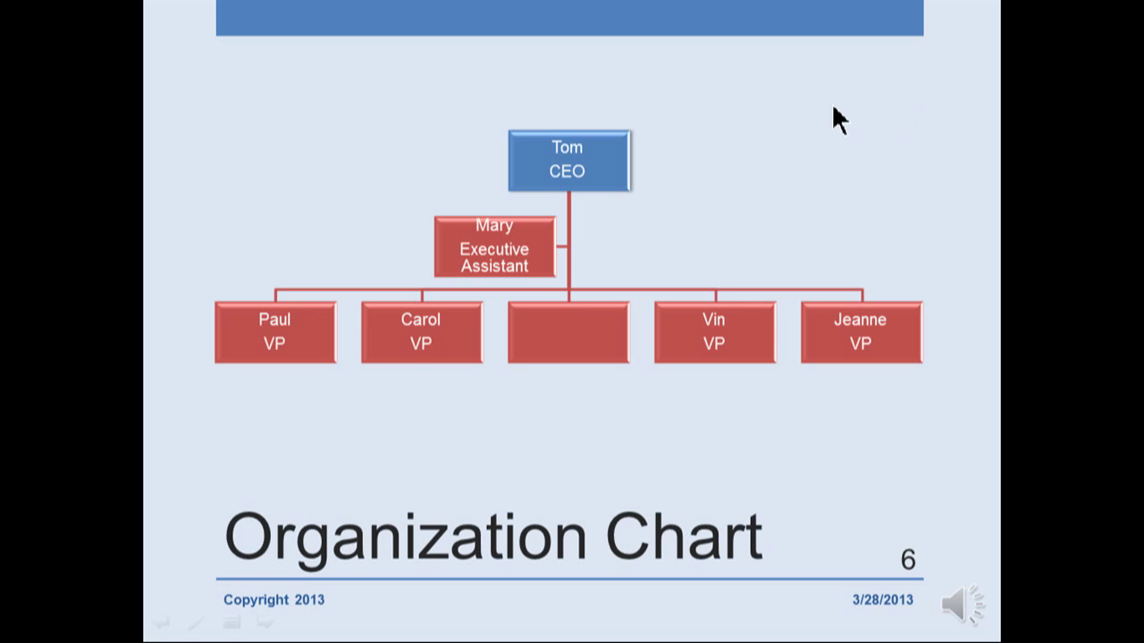
click(936, 157)
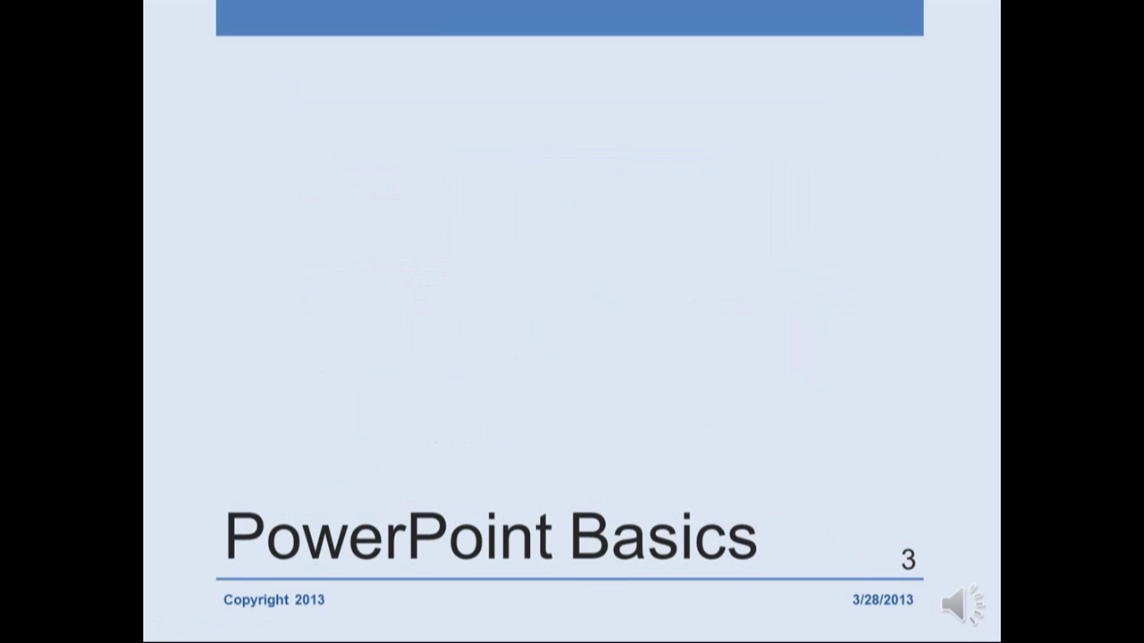
key(Escape)
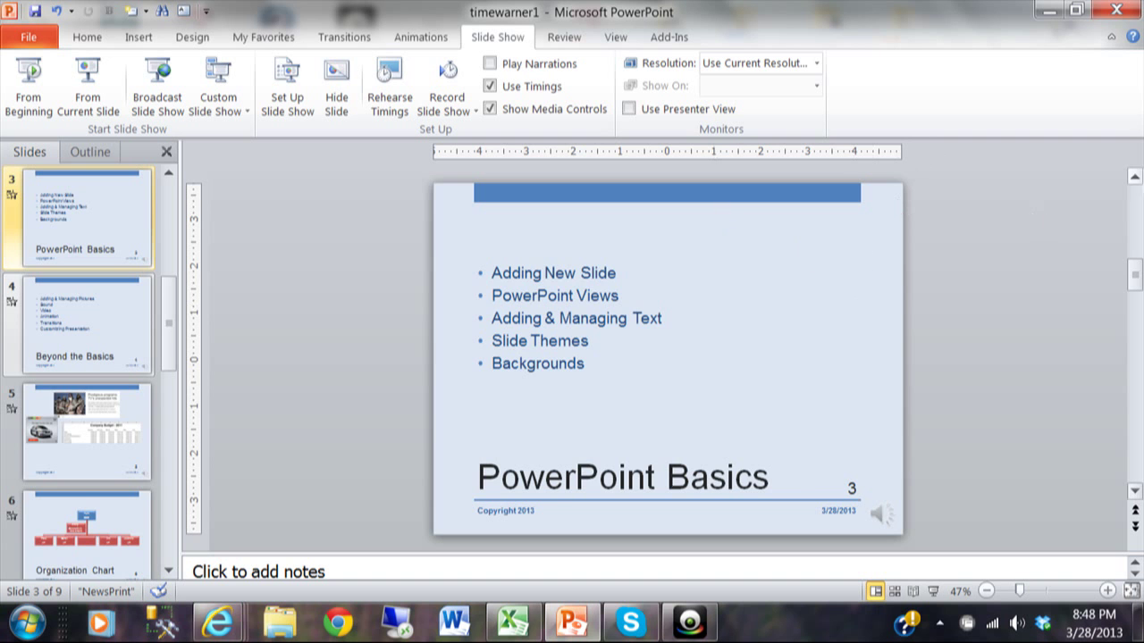
Select slide 2's hidden square, review its Action Settings tabs, and cancel without changes.
click(1134, 178)
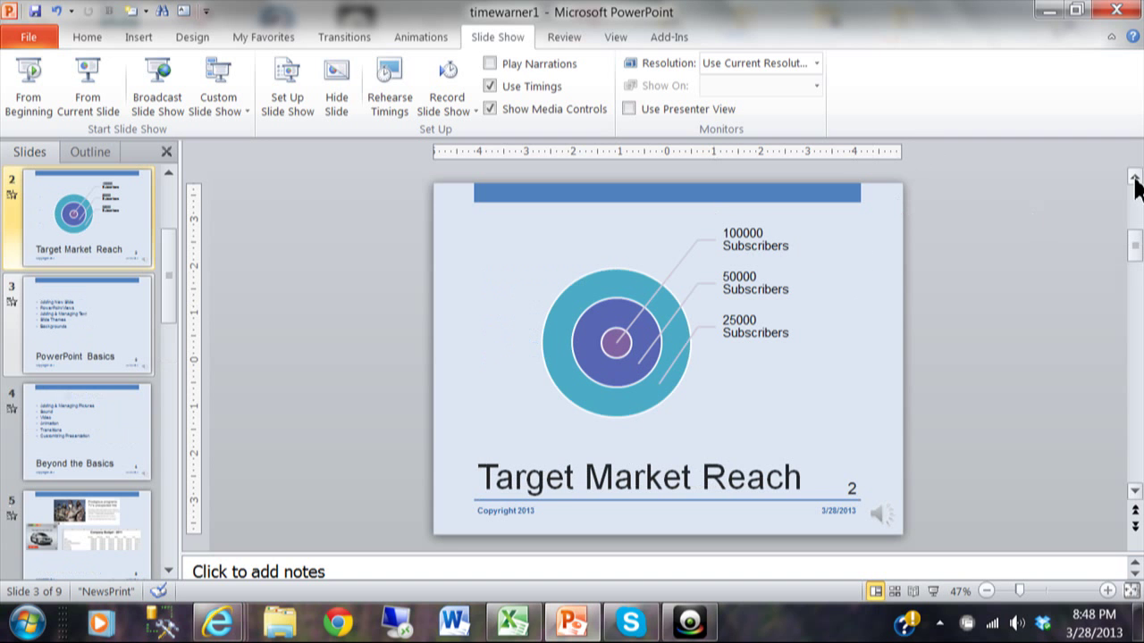
click(876, 268)
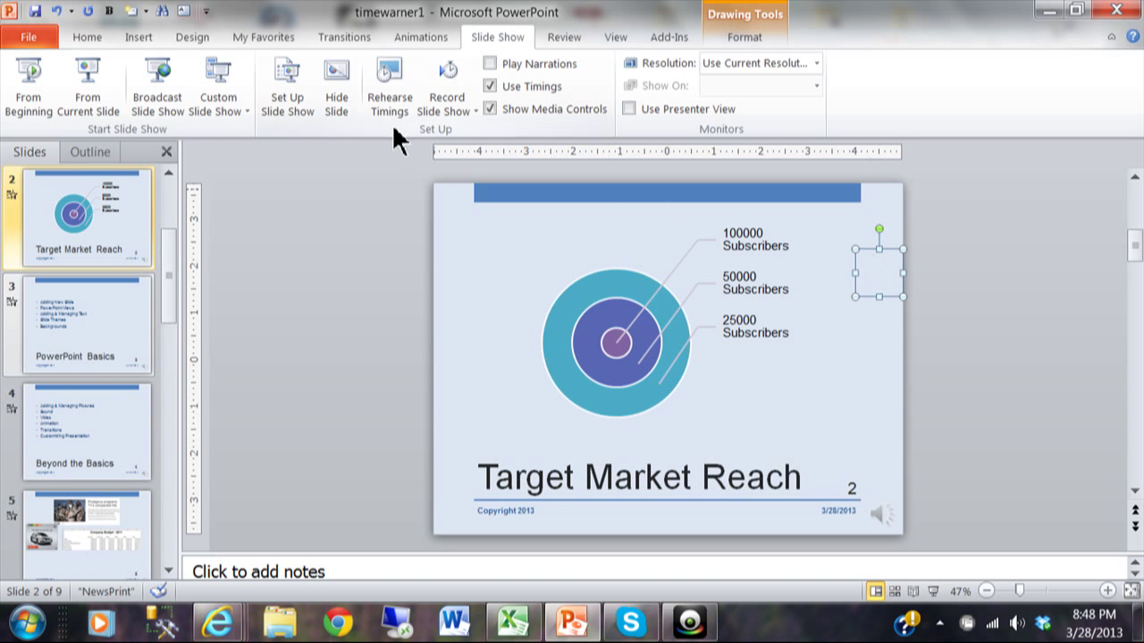
click(139, 36)
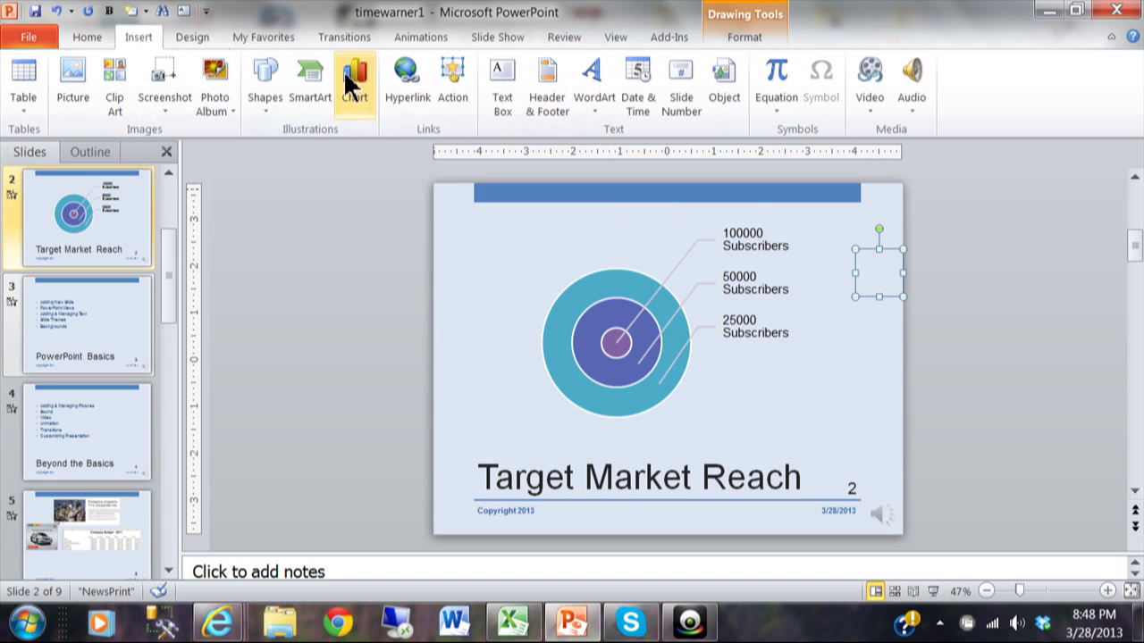
click(452, 83)
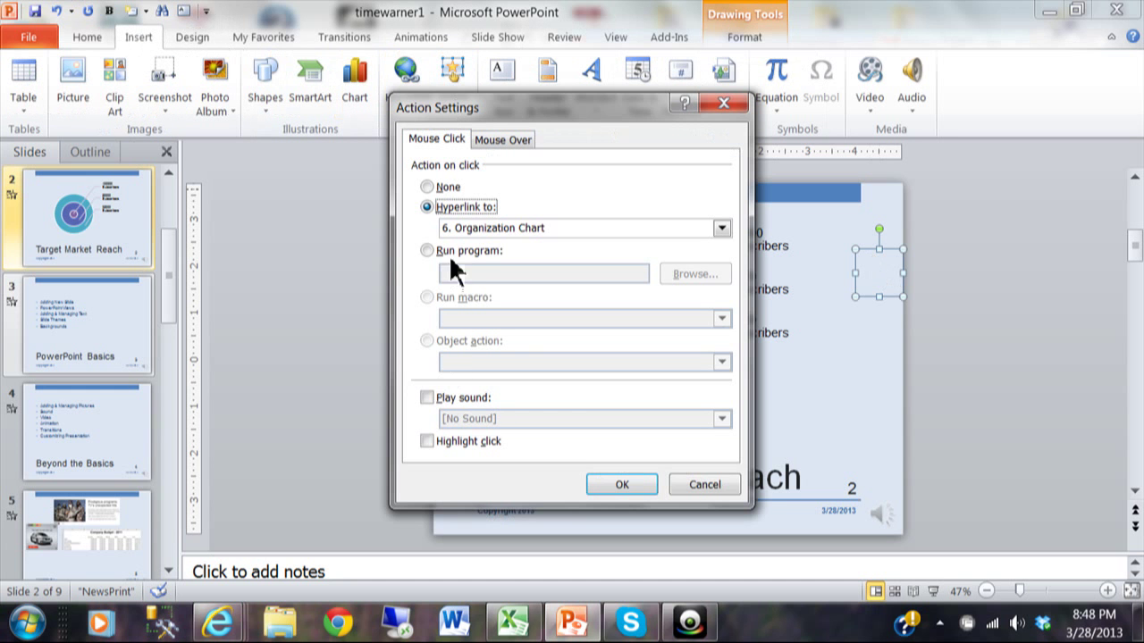
click(487, 141)
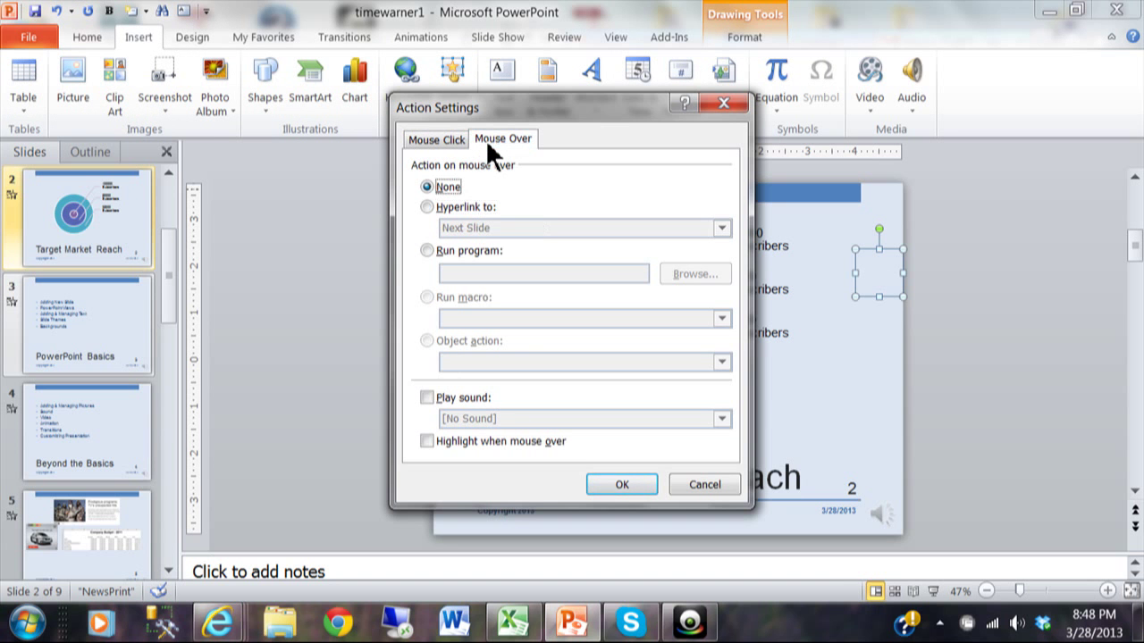
click(451, 140)
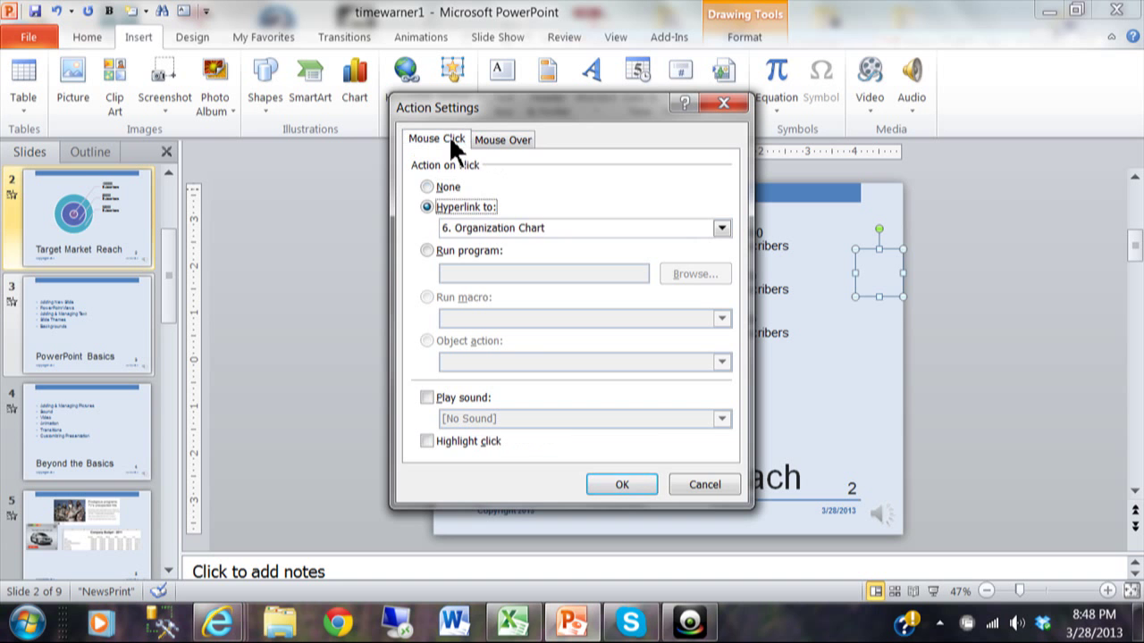
click(699, 485)
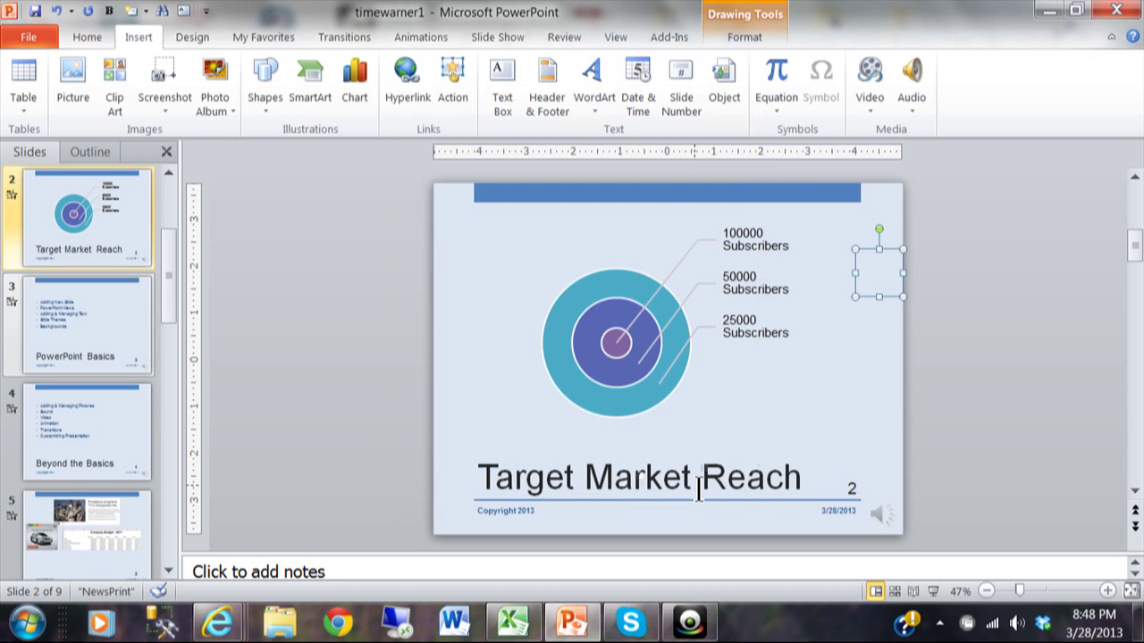